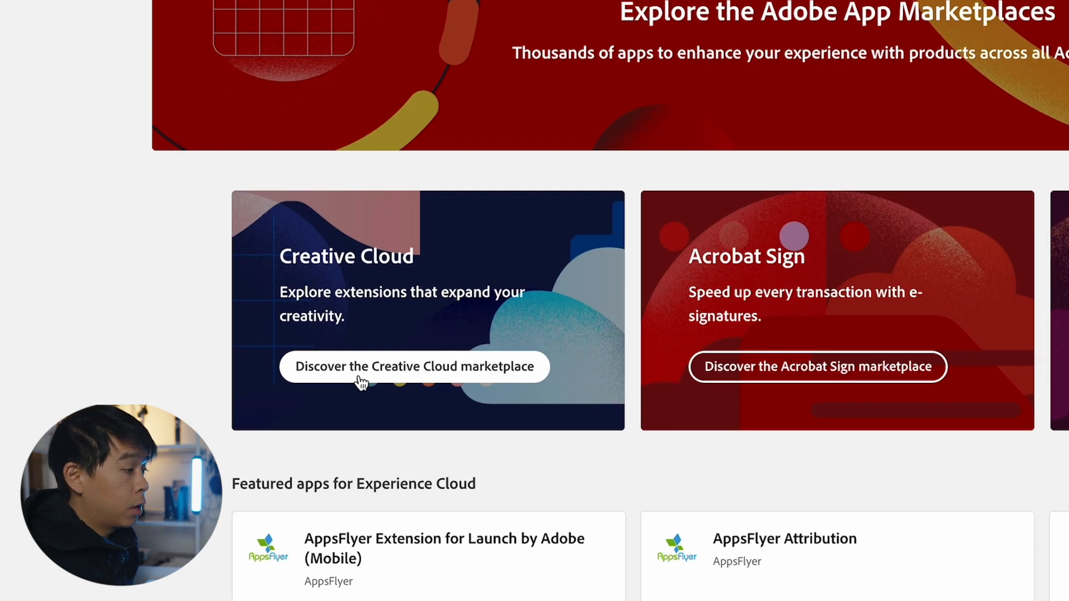
# Step: Search the Creative Cloud marketplace for "motion bro" and open the Motion Bro plugin page
pyautogui.click(359, 377)
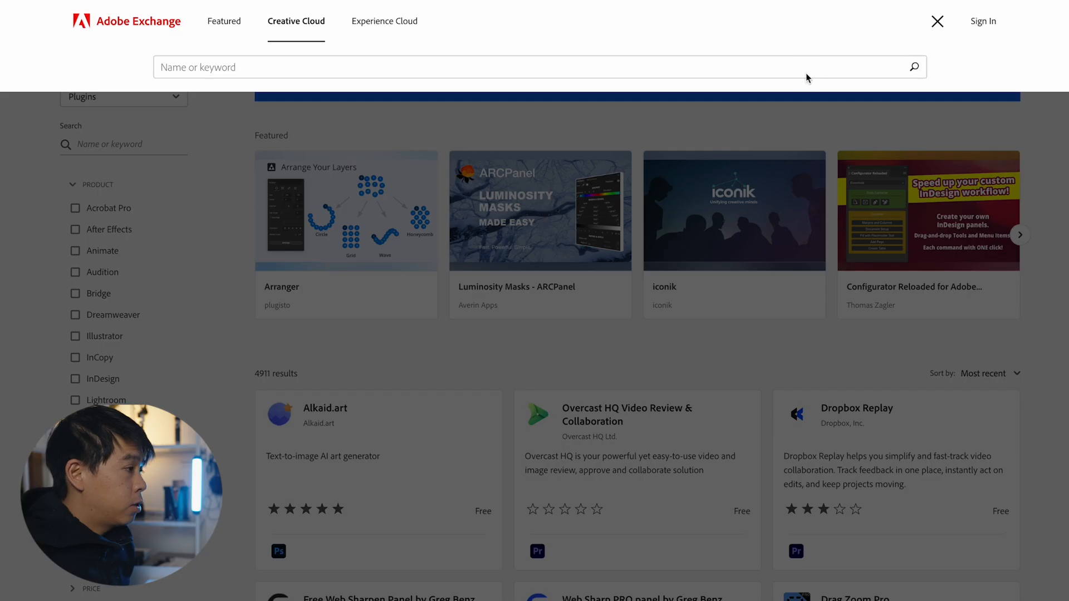
pyautogui.write('motion bro')
pyautogui.press('Return')
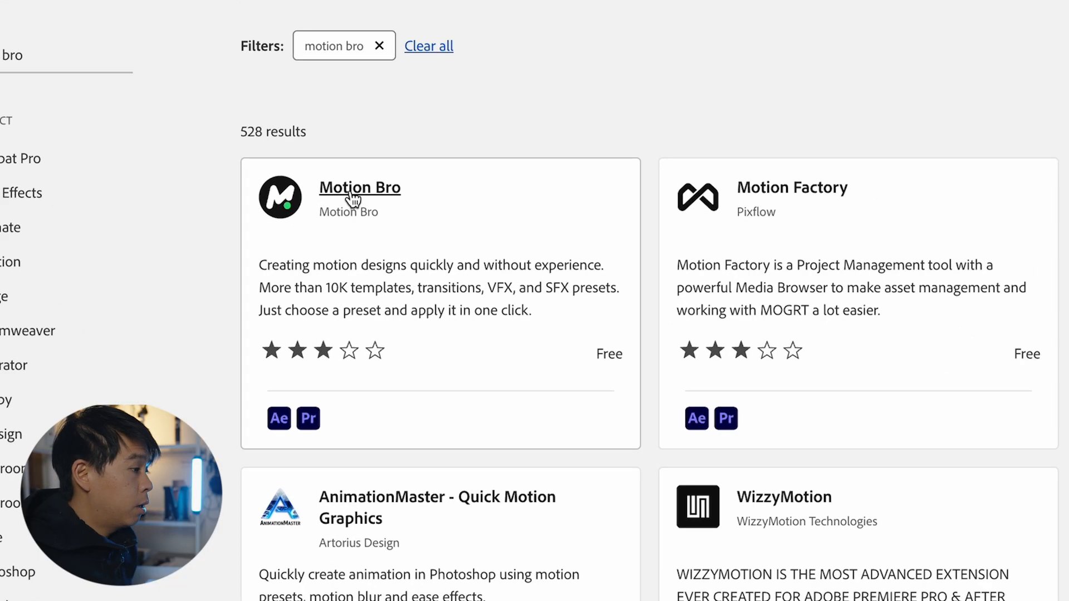
pyautogui.click(352, 197)
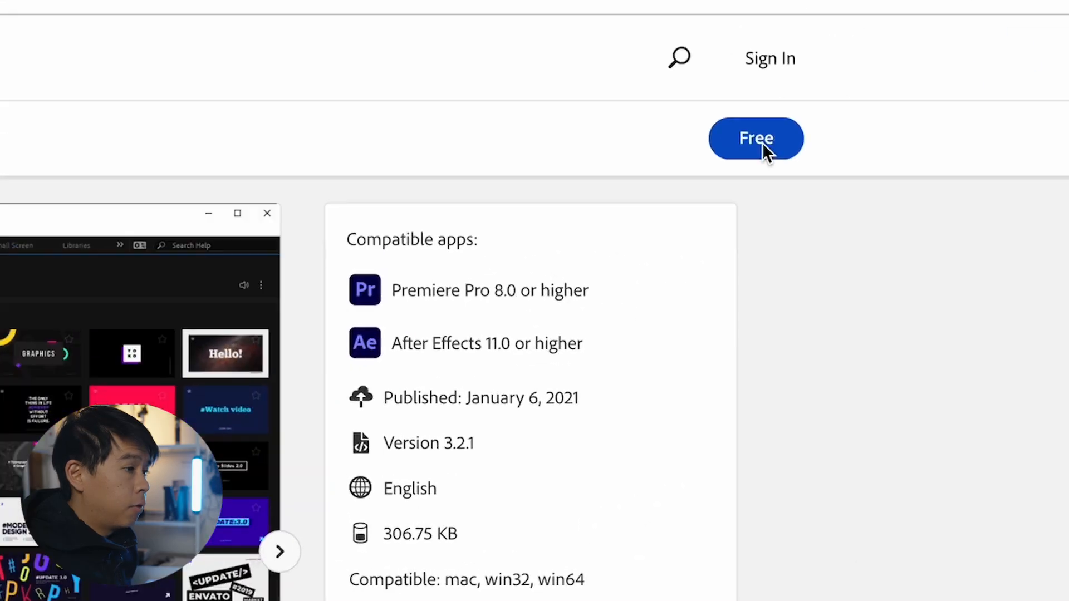
# Step: Acquire the free Motion Bro plugin and install it through the Creative Cloud desktop app, accepting the third-party plugin notice
pyautogui.click(763, 143)
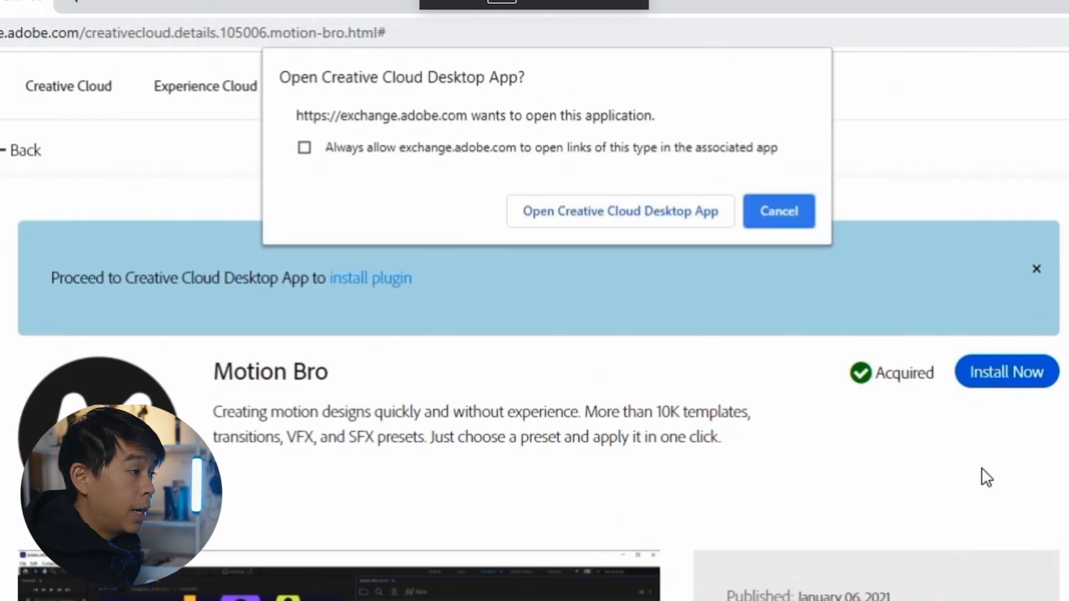
pyautogui.click(688, 216)
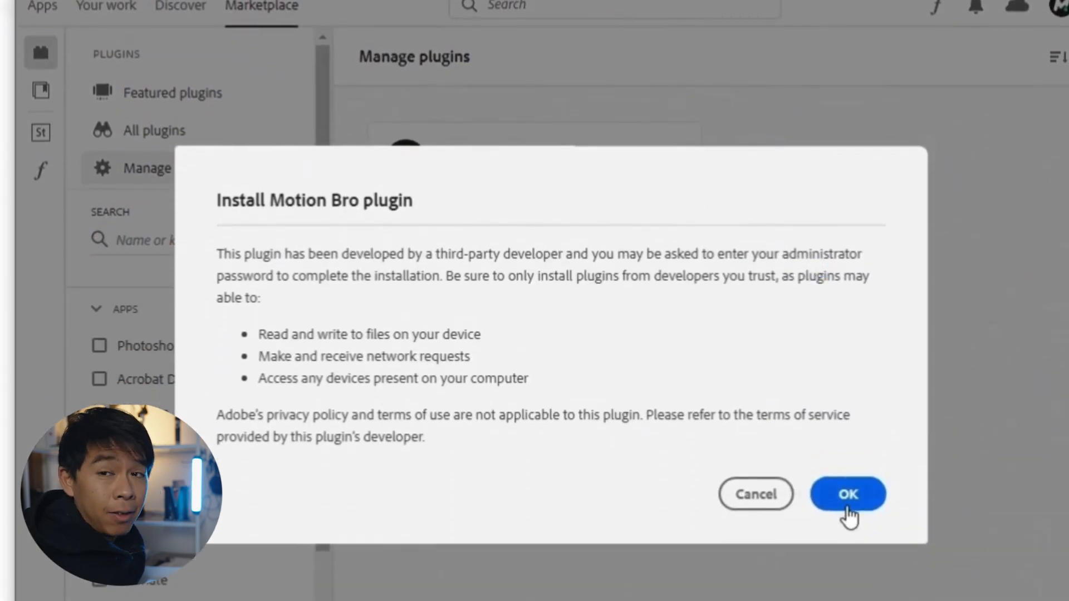
pyautogui.click(846, 507)
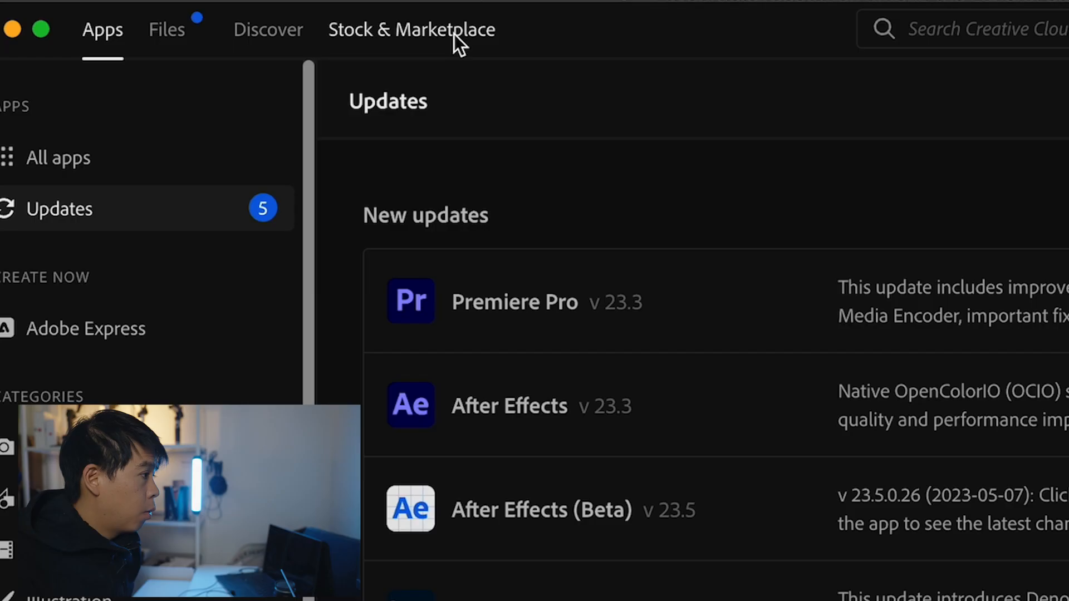
# Step: Browse the plugins offered in the Stock & Marketplace section of the Creative Cloud desktop app
pyautogui.click(453, 33)
pyautogui.click(450, 338)
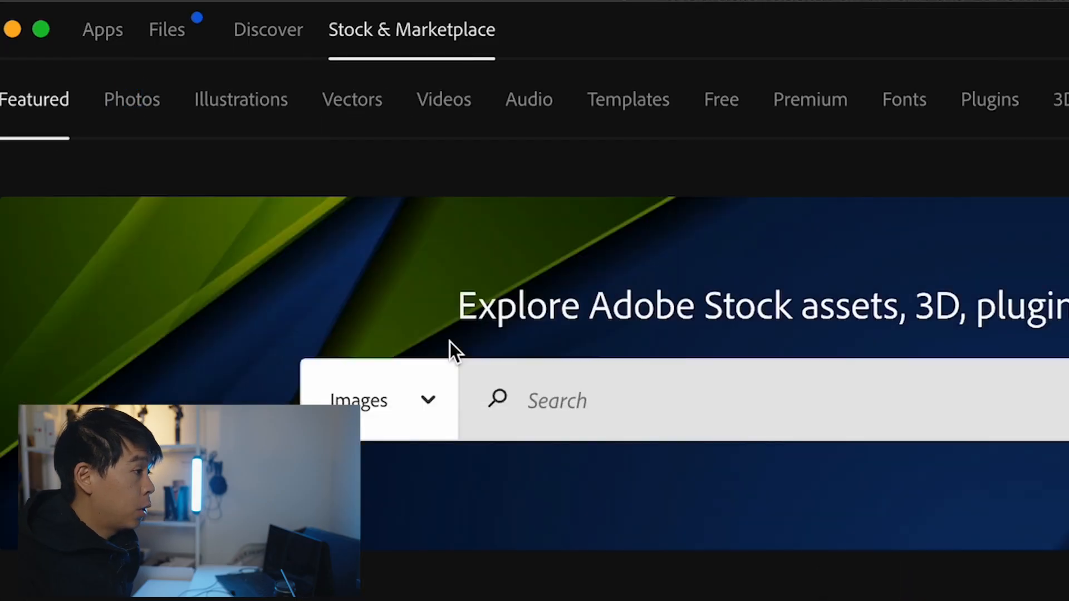
pyautogui.click(967, 106)
pyautogui.scroll(-3, 720, 554)
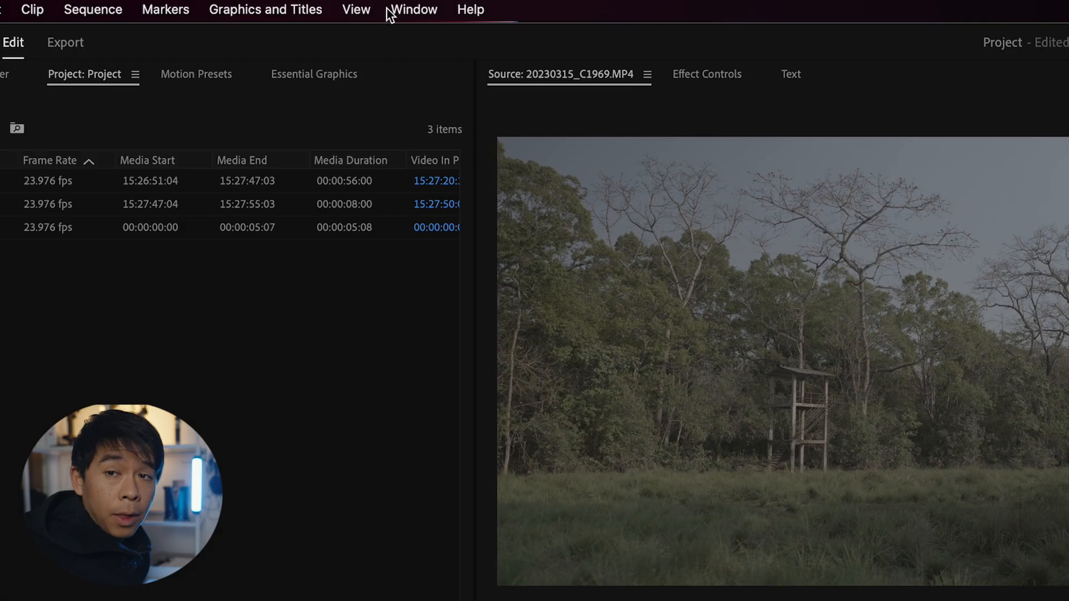
# Step: Switch to Premiere Pro and open the Motion Bro v3.2.1 extension
pyautogui.click(386, 7)
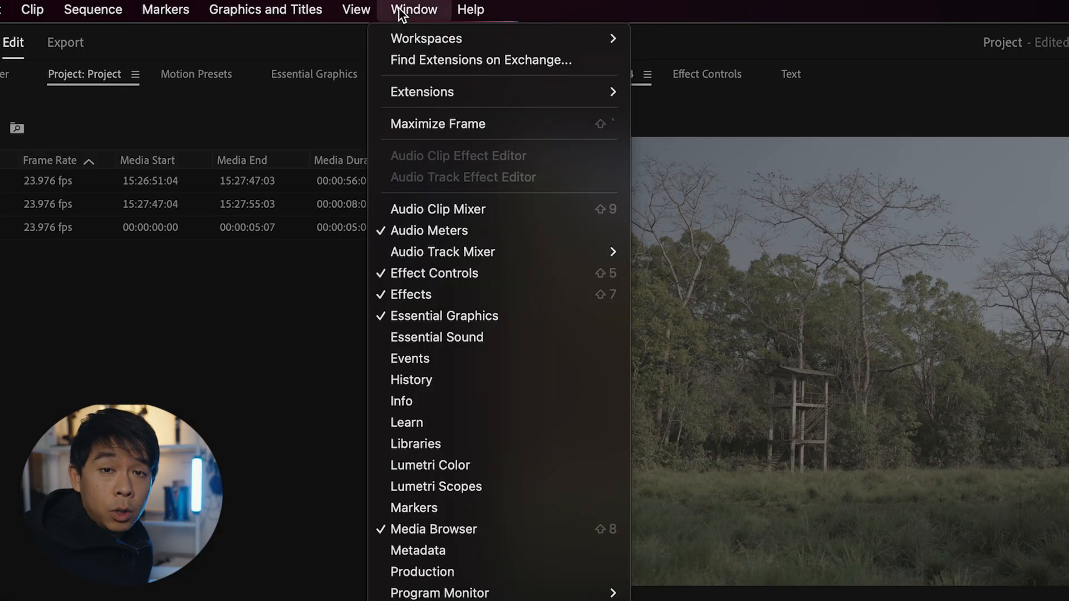
pyautogui.moveTo(508, 91)
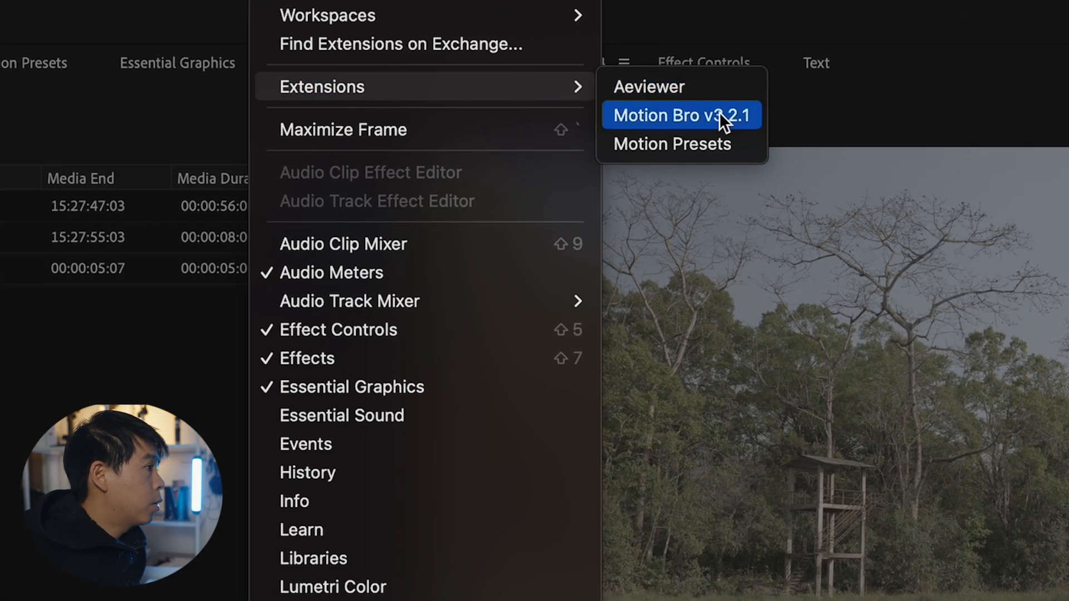
pyautogui.click(720, 114)
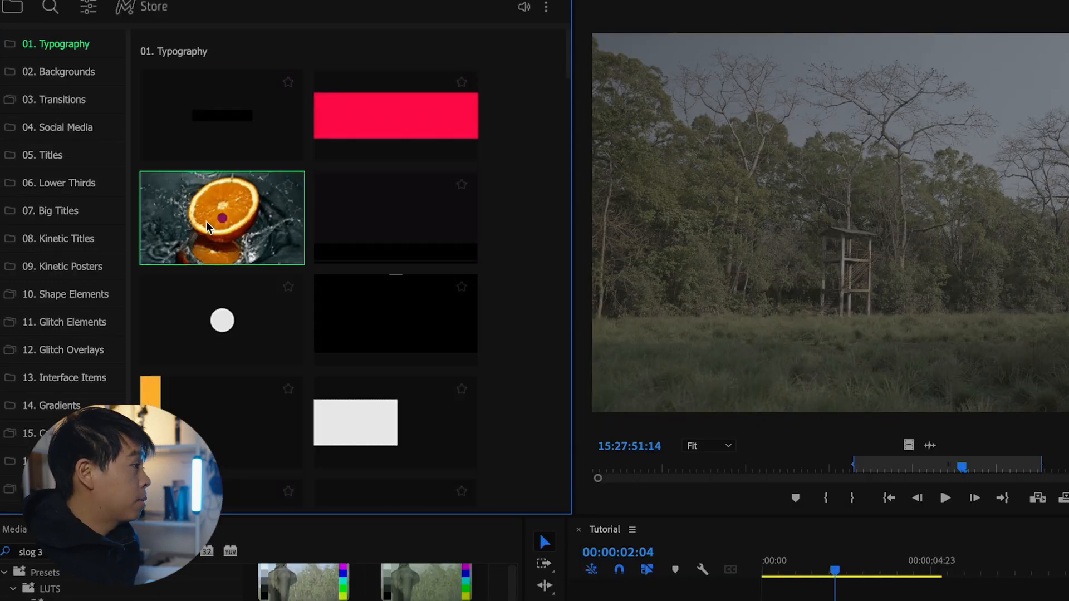
# Step: Look through the Typography and Backgrounds presets in Motion Bro
pyautogui.scroll(-2, 305, 281)
pyautogui.scroll(4, 303, 282)
pyautogui.click(58, 71)
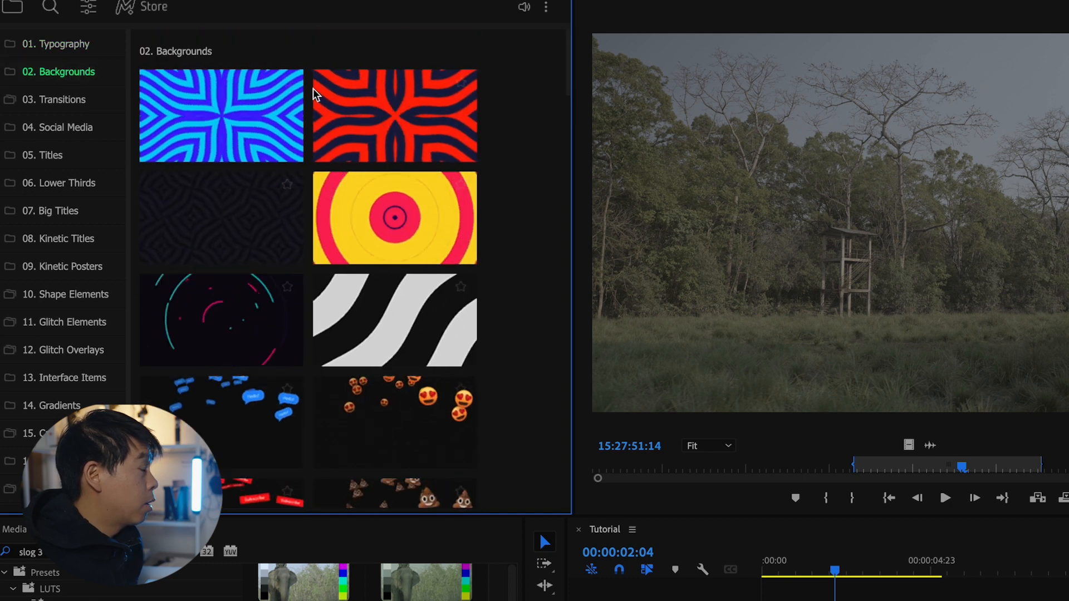
pyautogui.scroll(-3, 389, 251)
# Step: Preview the flat transitions in Motion Bro's Transitions category and apply Flat_Transition_13 near the cut between the two clips
pyautogui.click(53, 100)
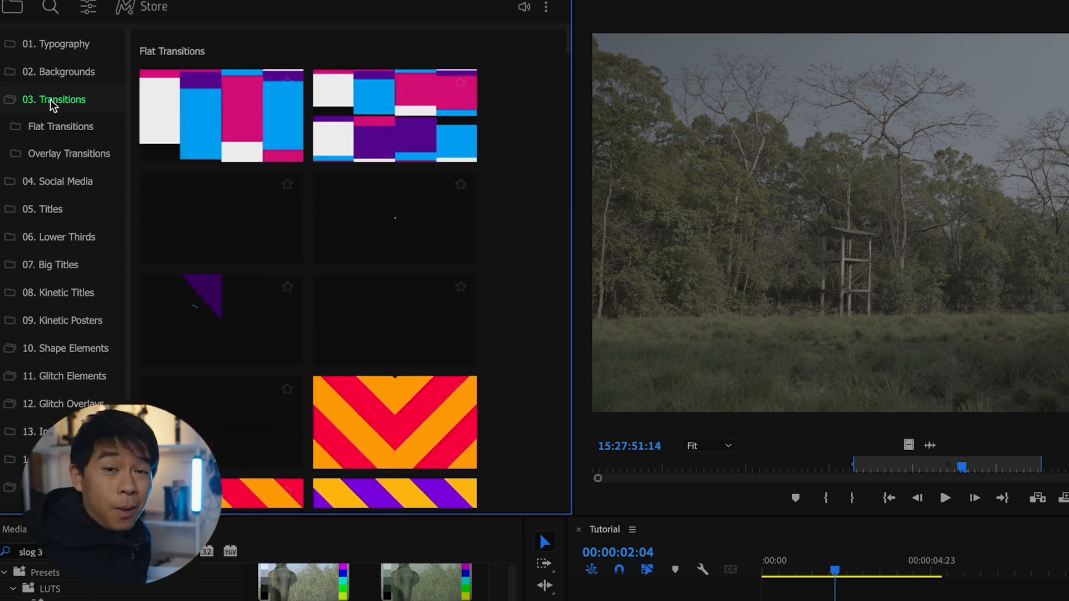
pyautogui.moveTo(162, 105)
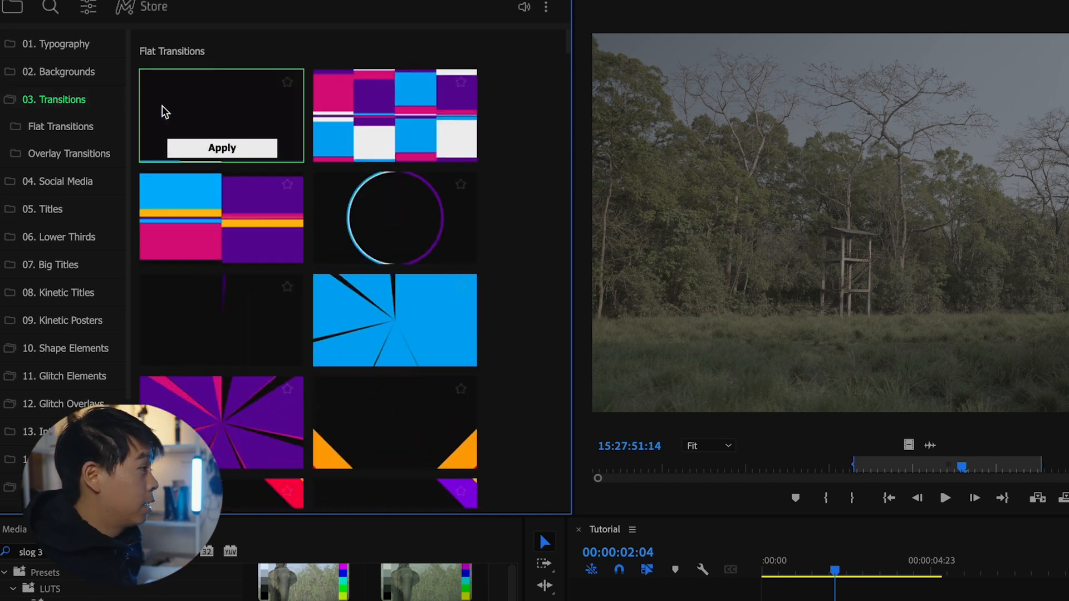
pyautogui.moveTo(377, 113)
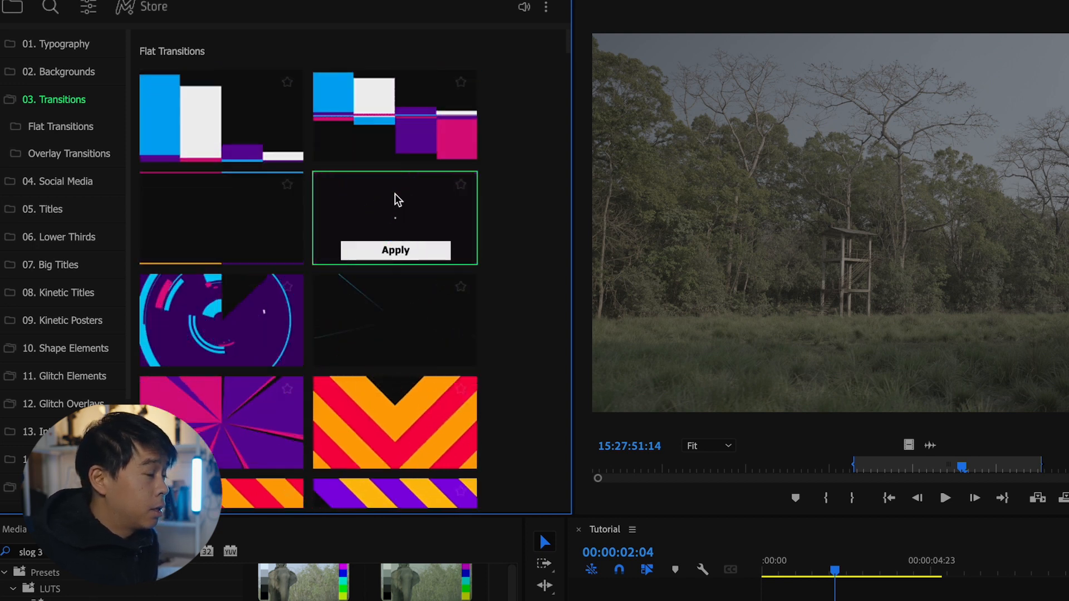
pyautogui.moveTo(256, 439)
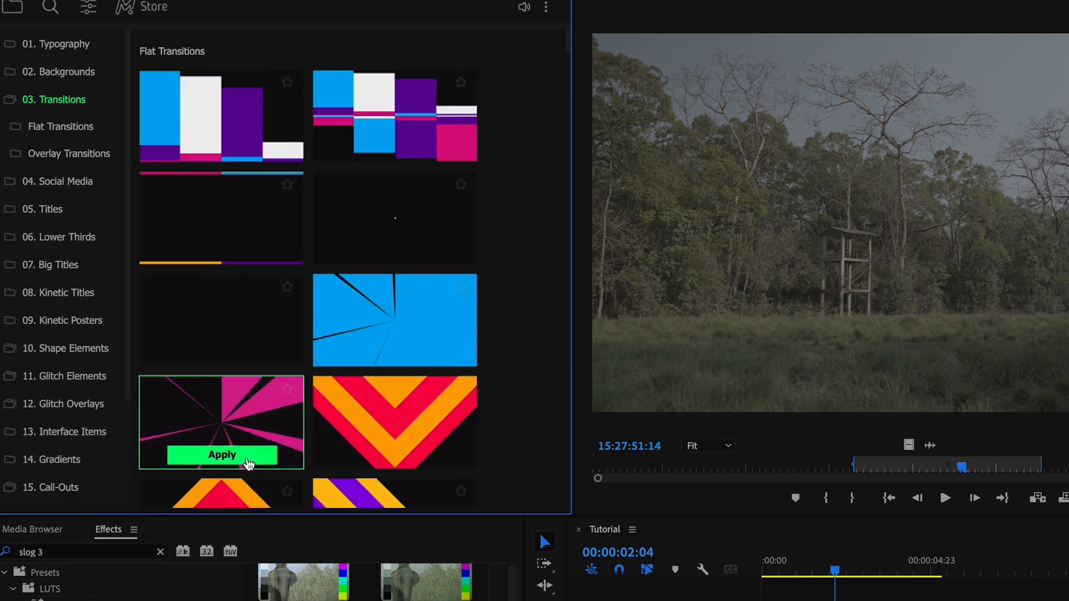
pyautogui.scroll(-5, 367, 383)
pyautogui.click(239, 420)
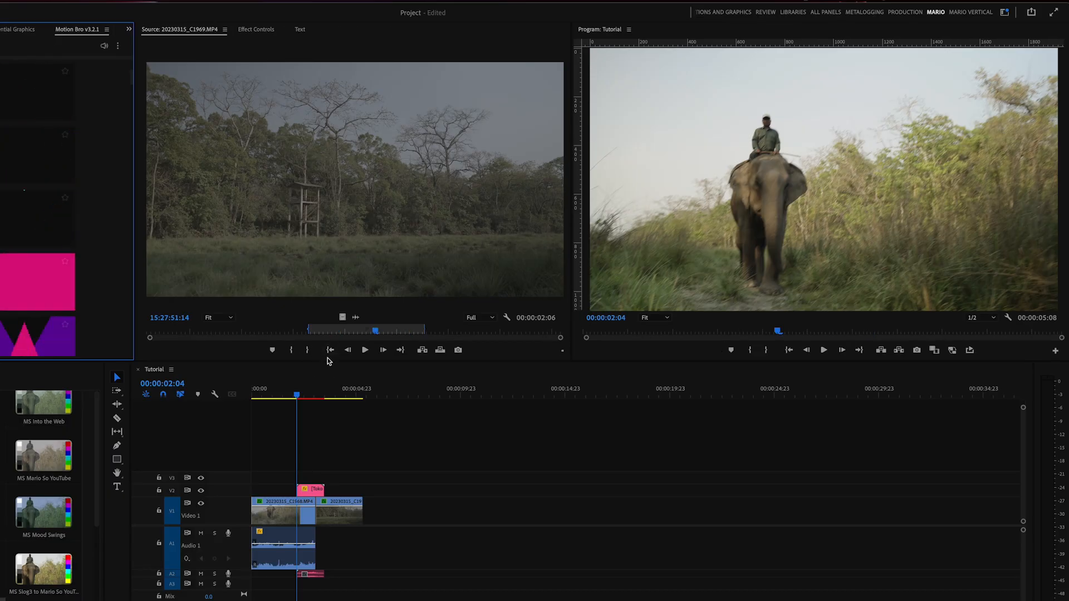
# Step: Set the scale of the flat transition clip to 100 so its chevron graphic fills the frame
pyautogui.click(304, 395)
pyautogui.moveTo(303, 396)
pyautogui.mouseDown()
pyautogui.moveTo(293, 394)
pyautogui.moveTo(306, 395)
pyautogui.mouseUp()
pyautogui.click(250, 30)
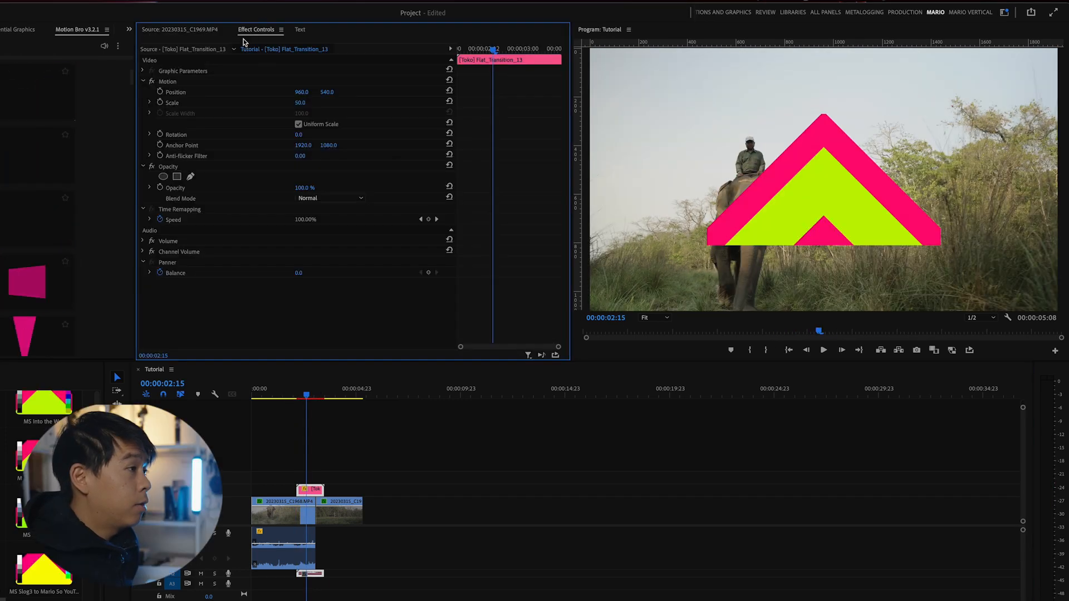
pyautogui.click(308, 101)
pyautogui.write('10')
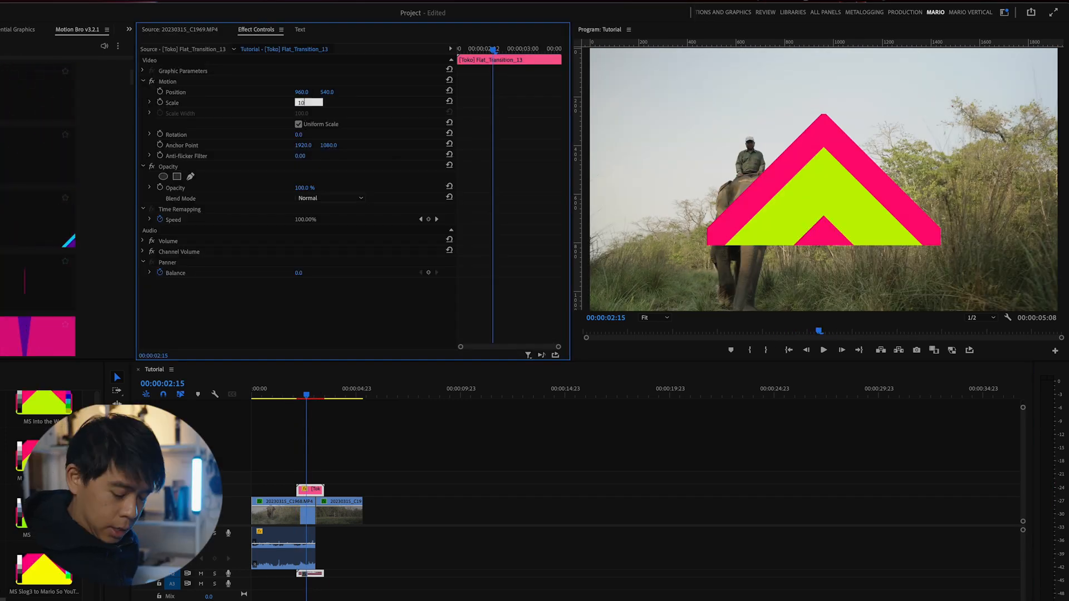
pyautogui.write('0')
pyautogui.press('Return')
# Step: Play the sequence through the flat transition, then enlarge audio track A2 and select the transition's sound clip
pyautogui.click(297, 411)
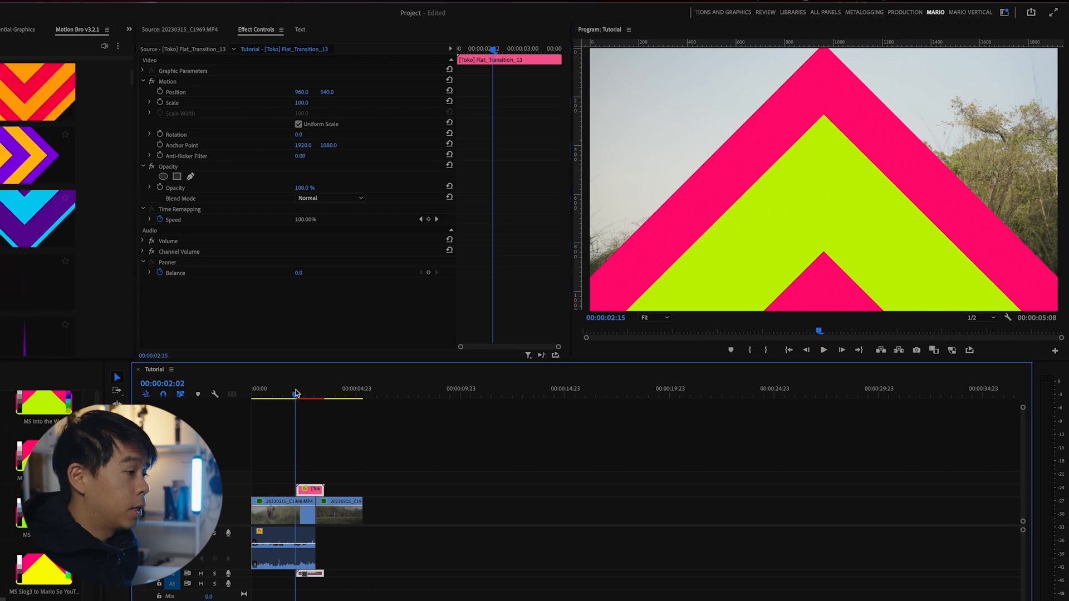
pyautogui.press('space')
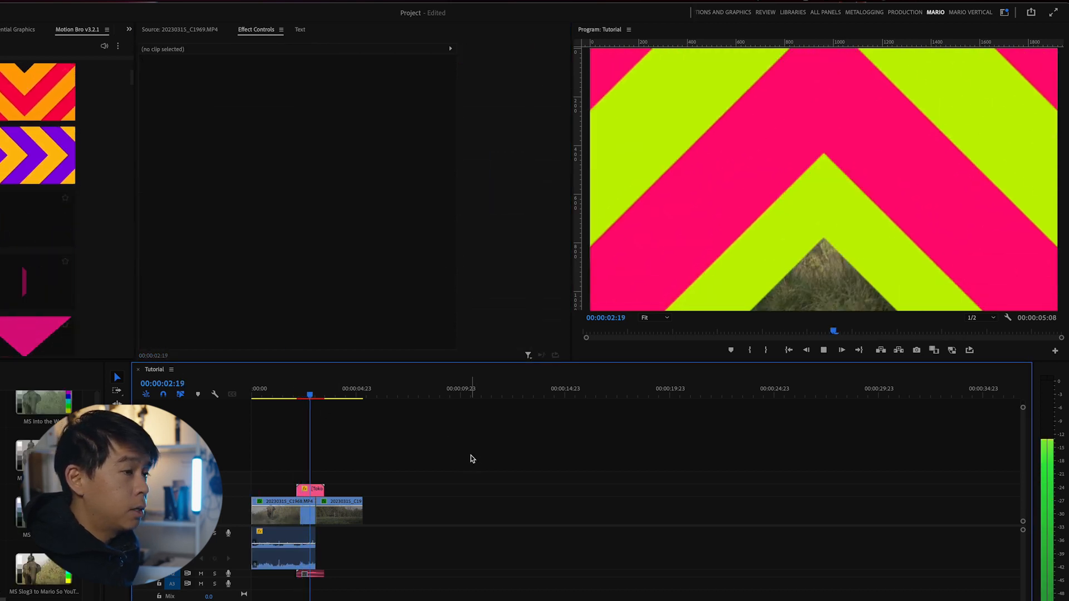
pyautogui.press('space')
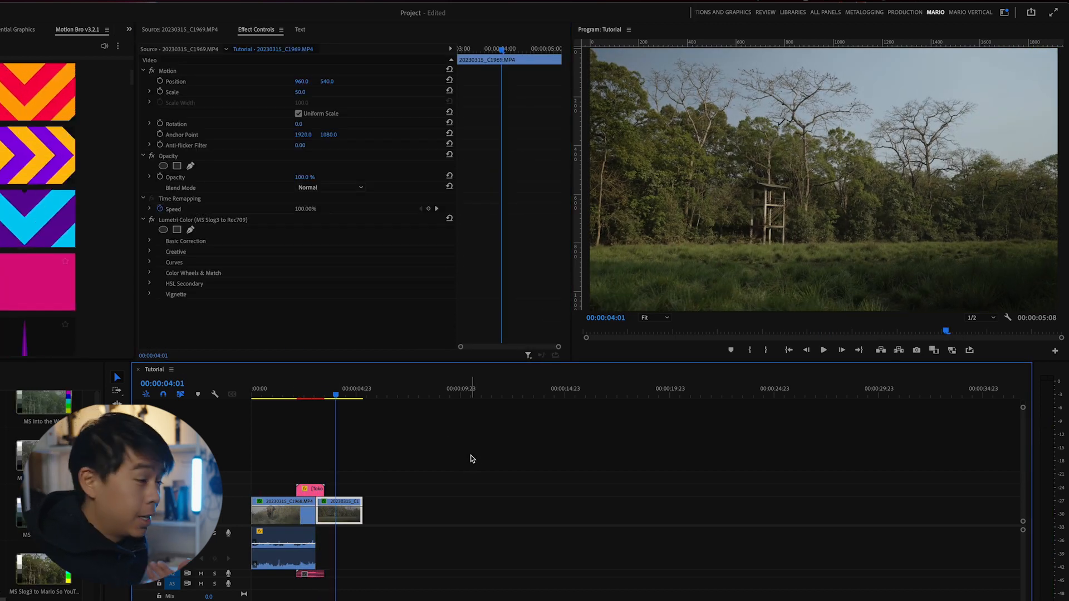
pyautogui.scroll(2, 240, 576)
pyautogui.scroll(1, 241, 580)
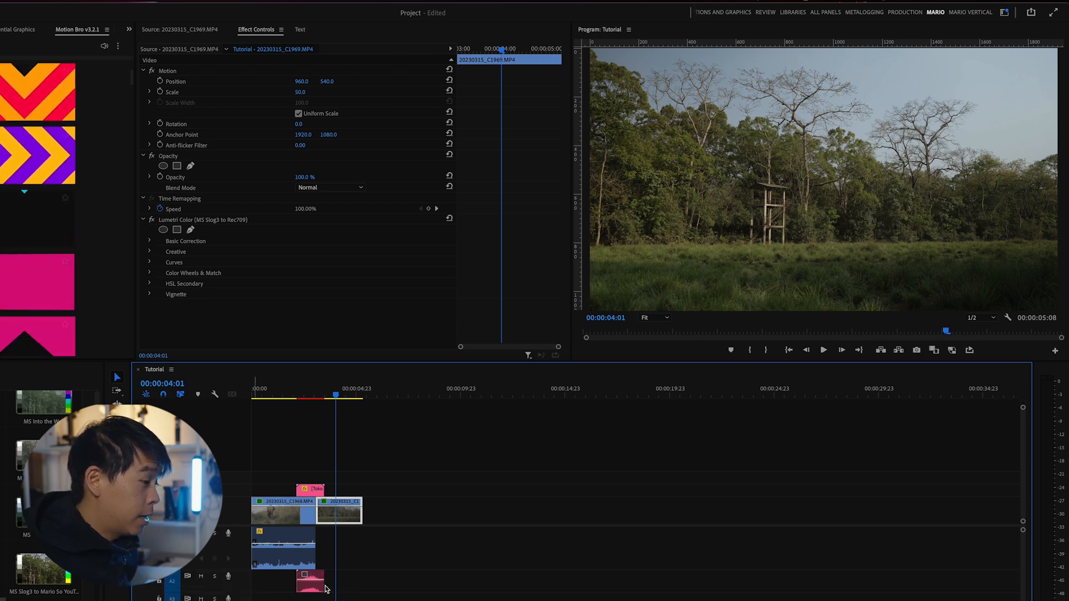
pyautogui.click(314, 582)
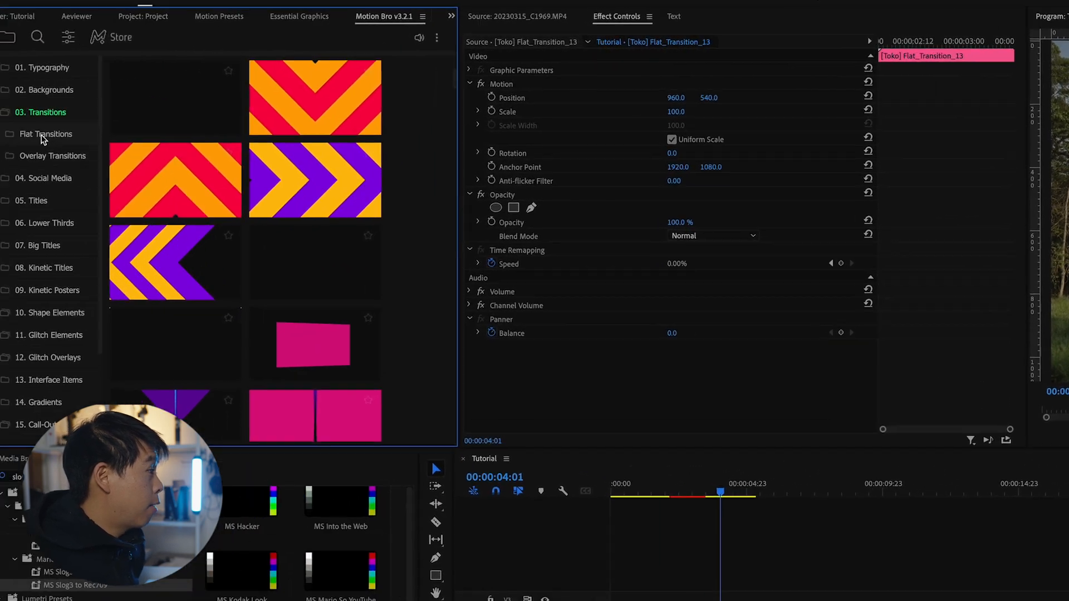
# Step: Browse the Flat Transitions, Overlay Transitions and Social Media presets in Motion Bro
pyautogui.click(52, 135)
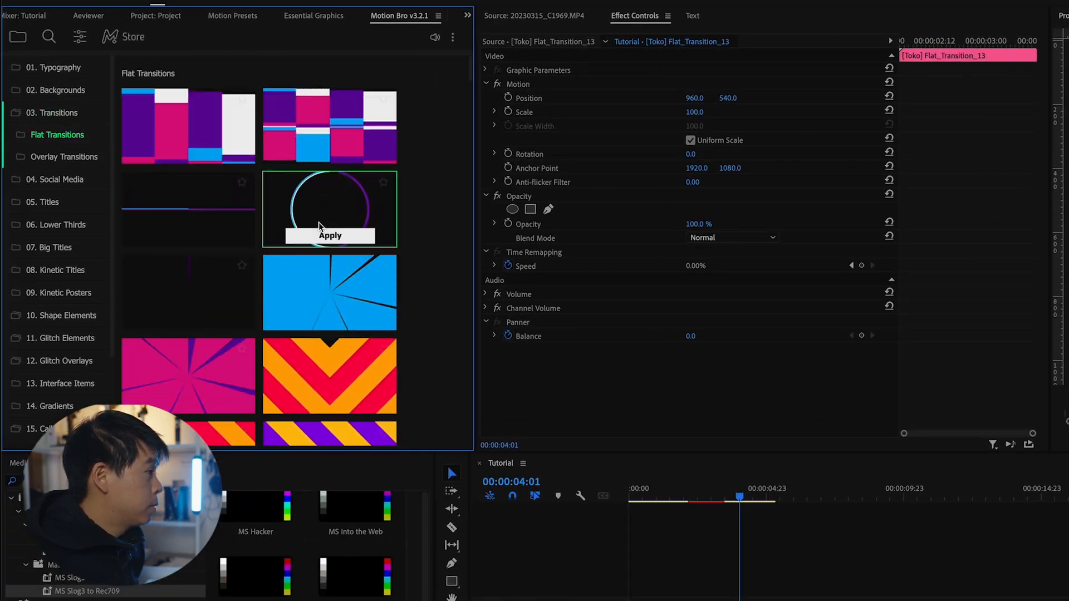
pyautogui.click(83, 157)
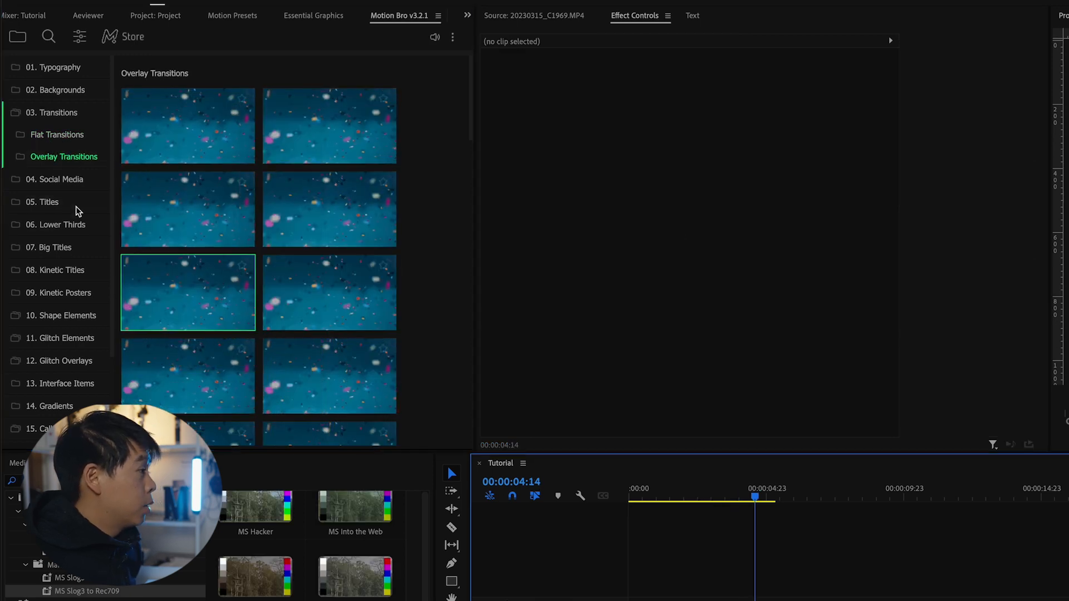
pyautogui.click(68, 178)
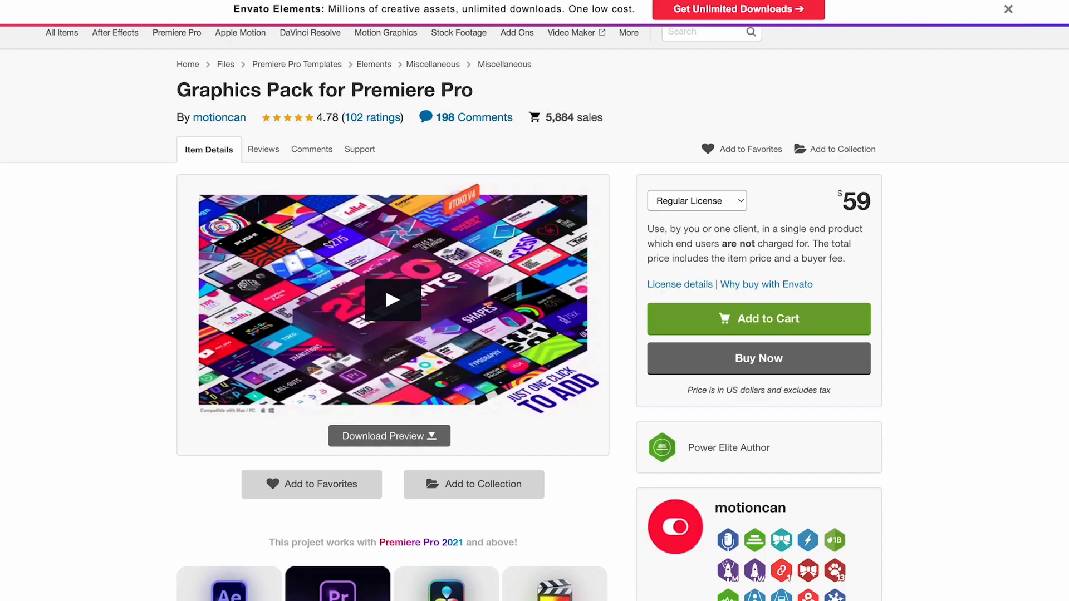
# Step: Look over the Graphics Pack for Premiere Pro product page by motioncan in the browser
pyautogui.scroll(-2, 534, 314)
pyautogui.scroll(-3, 534, 314)
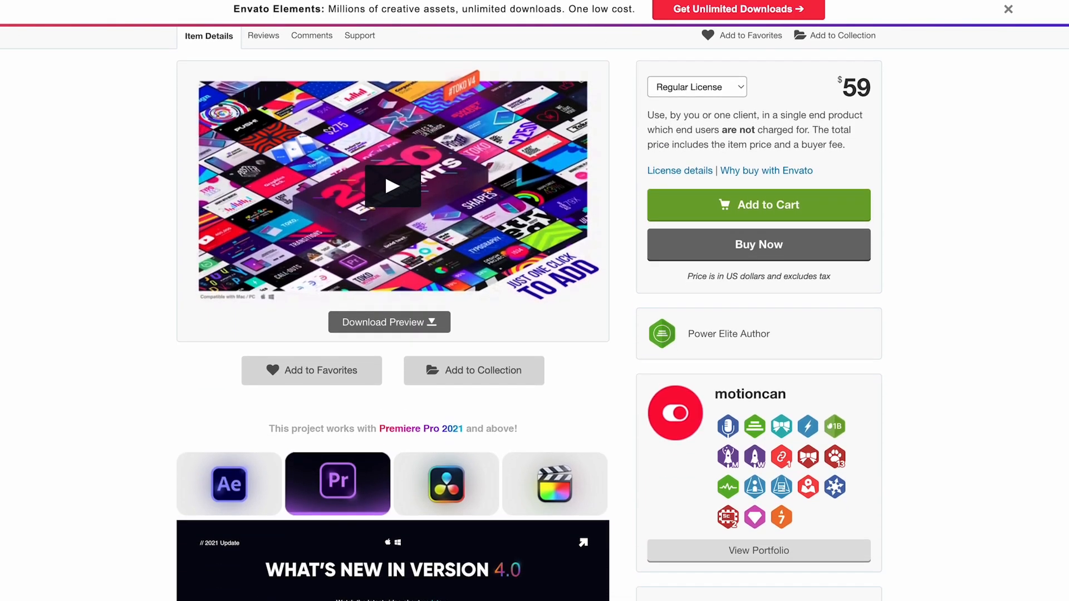
pyautogui.scroll(-2, 535, 314)
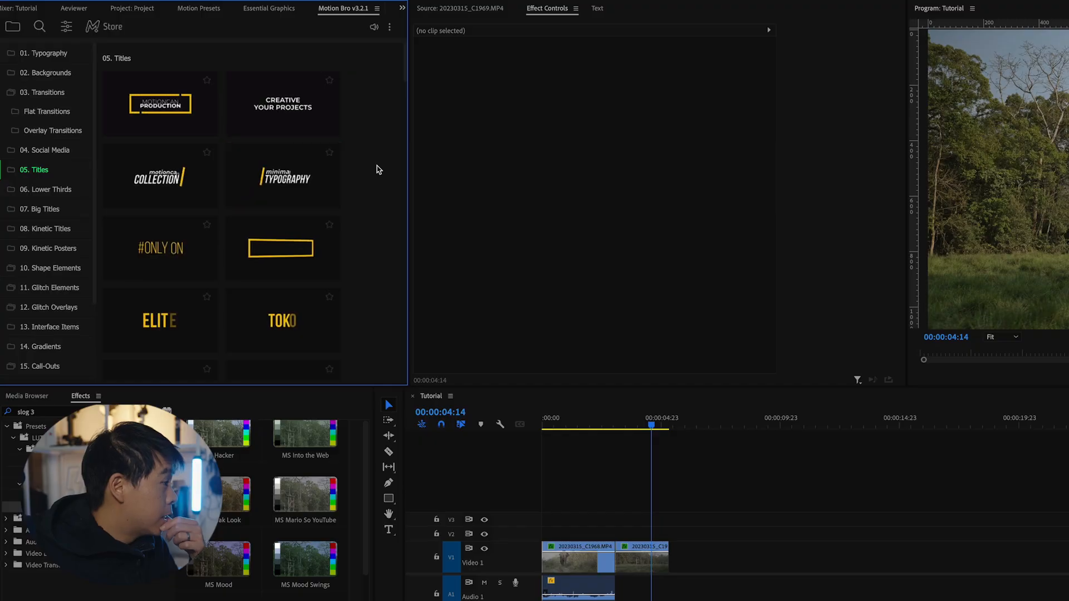
# Step: Browse the Motion Bro title presets in Premiere Pro and apply the "Quality & Clean" kinetic title at the playhead
pyautogui.scroll(-2, 267, 312)
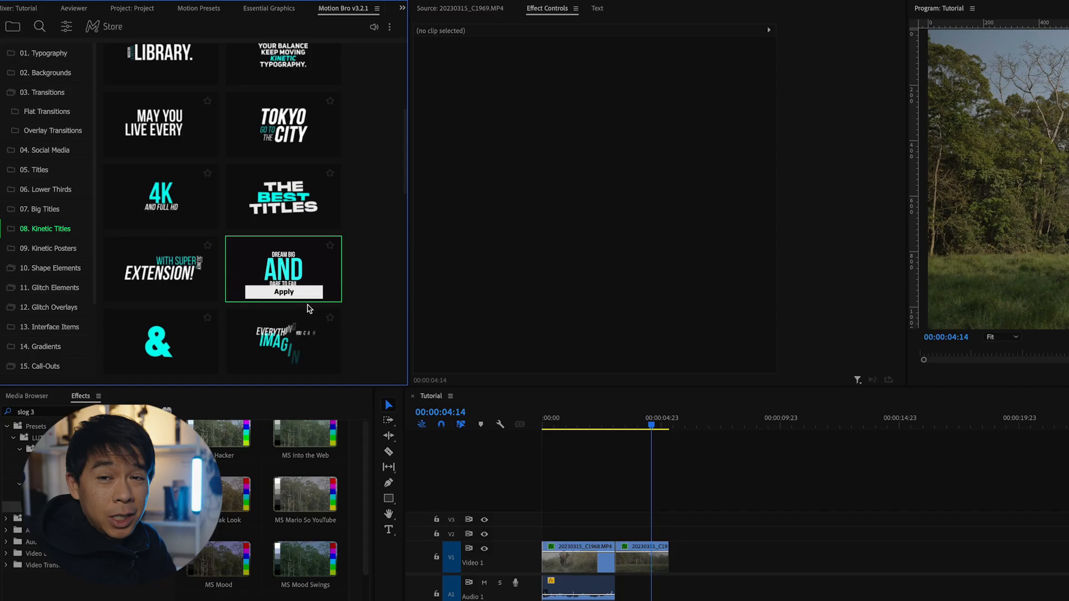
pyautogui.scroll(-1, 298, 315)
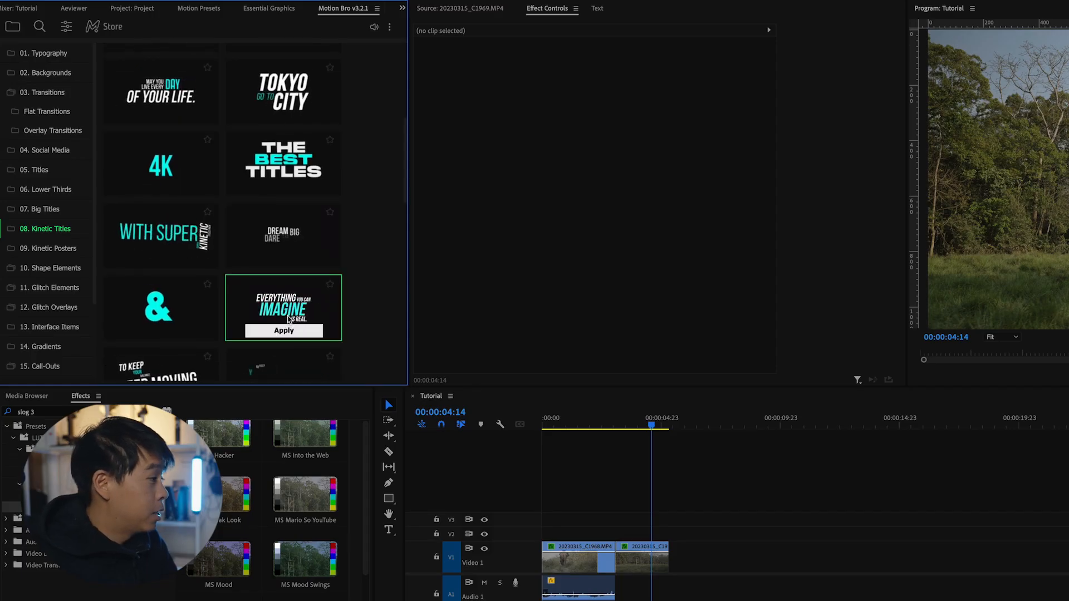
pyautogui.click(169, 331)
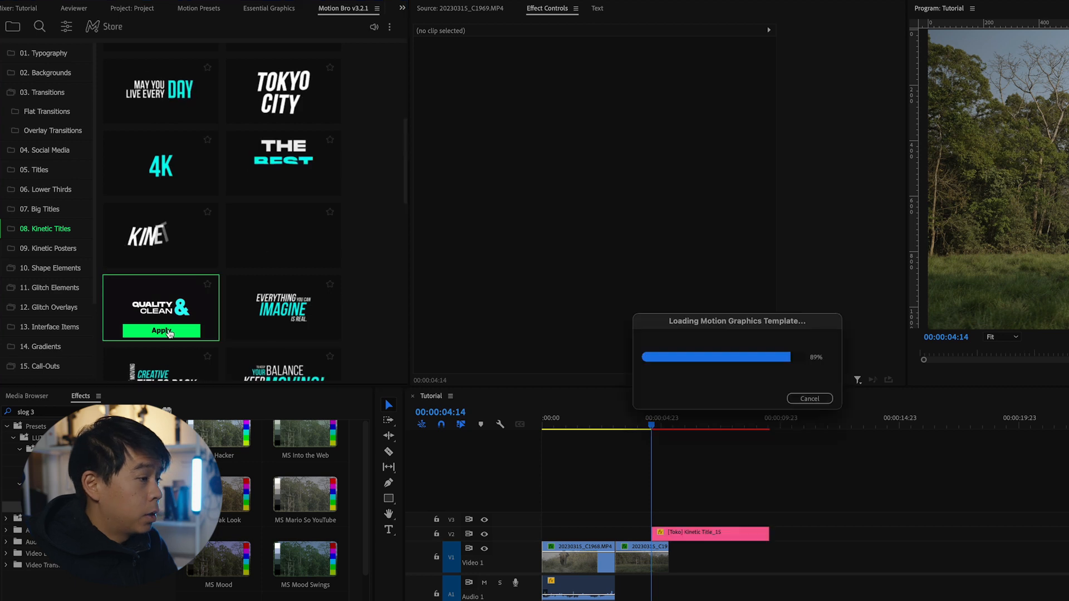
# Step: Scrub through the kinetic title and move it earlier on track V2, over the footage, ending with the last clip
pyautogui.moveTo(679, 423); pyautogui.dragTo(696, 423)
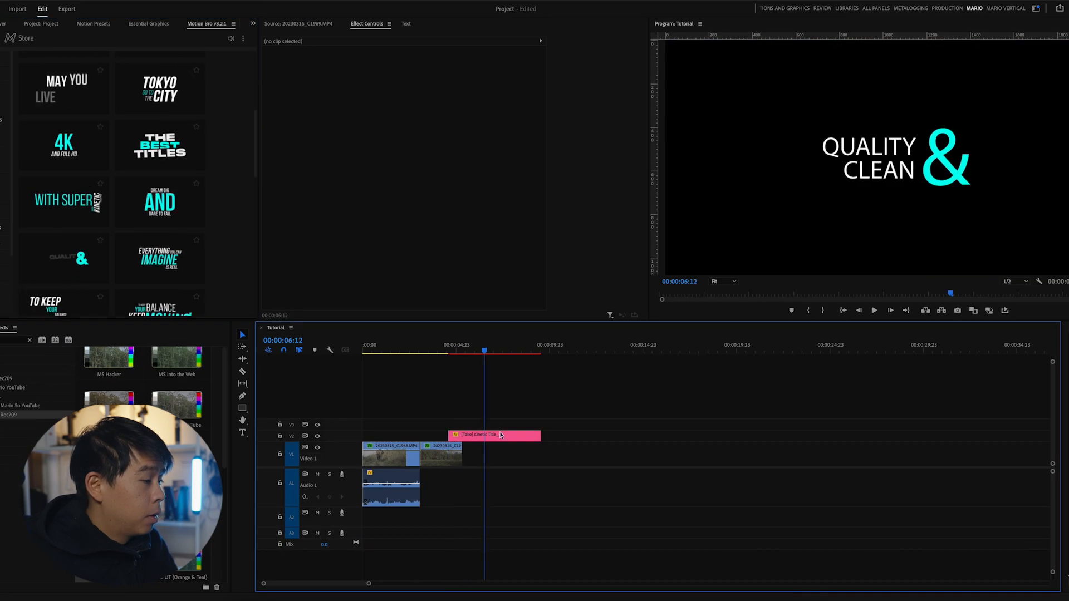
pyautogui.moveTo(717, 534); pyautogui.dragTo(646, 535)
pyautogui.moveTo(445, 437); pyautogui.dragTo(421, 434)
# Step: Open the kinetic title's editable text properties with the playhead at 00:00:03:00 and set Text A to "Hello"
pyautogui.click(374, 353)
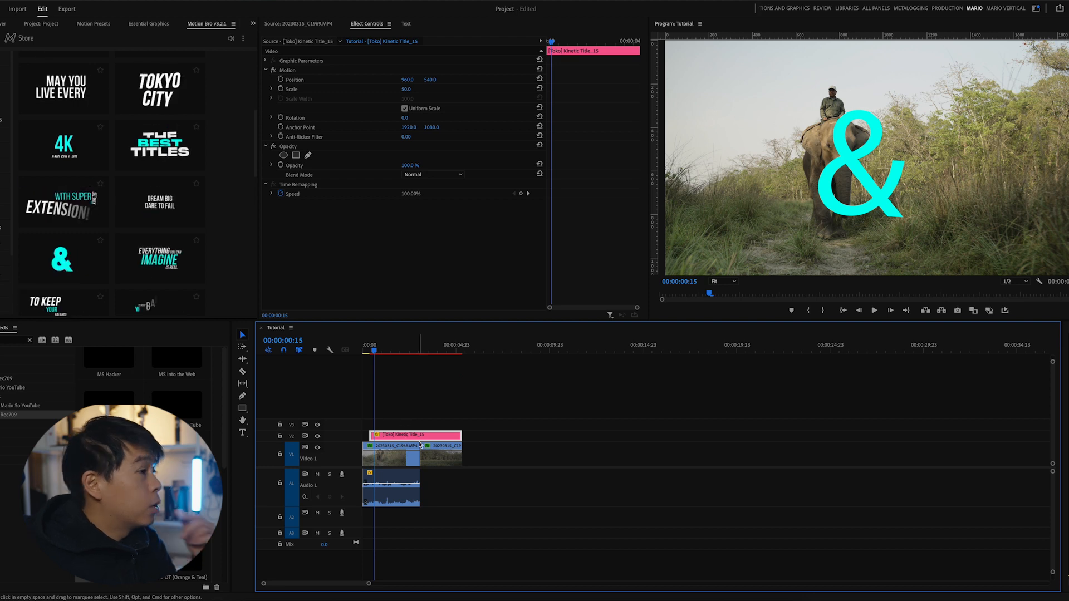
pyautogui.click(147, 24)
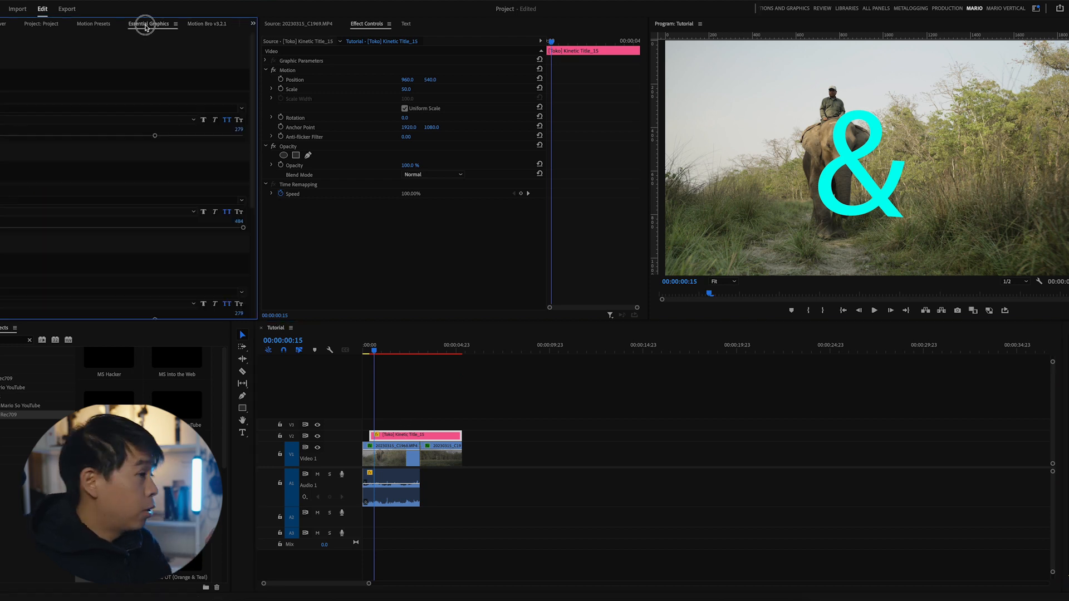
pyautogui.click(403, 342)
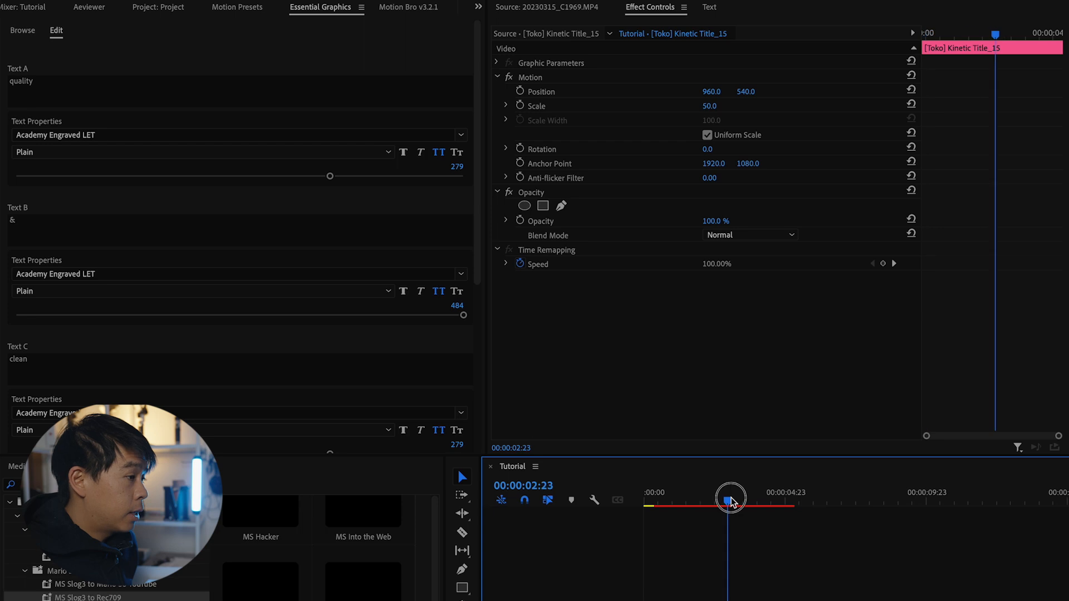
pyautogui.click(145, 89)
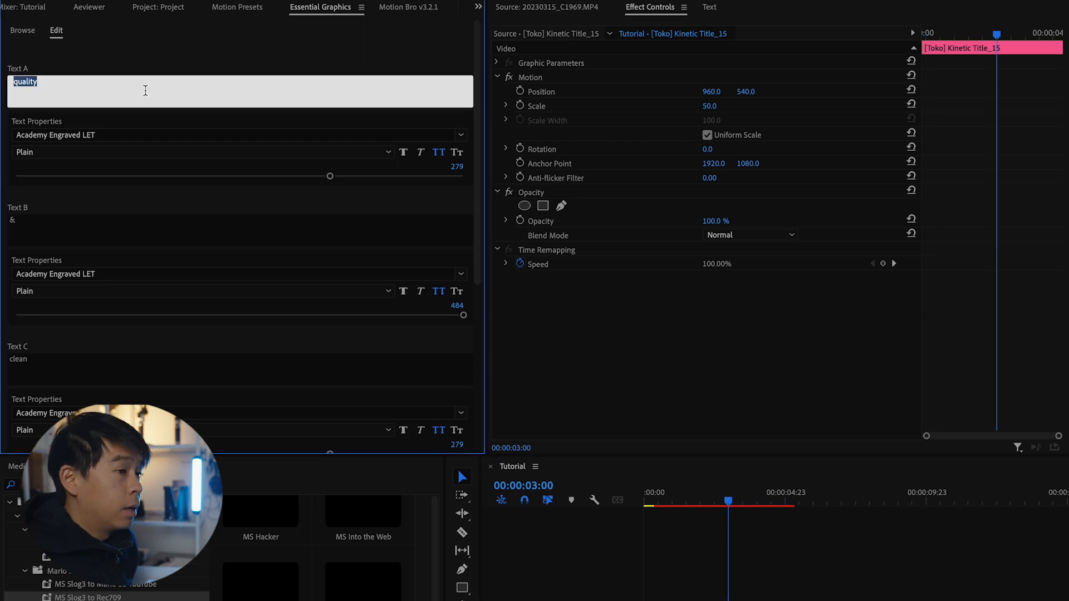
pyautogui.write('lo')
# Step: Look over the fonts available for the title's Text A
pyautogui.click(109, 136)
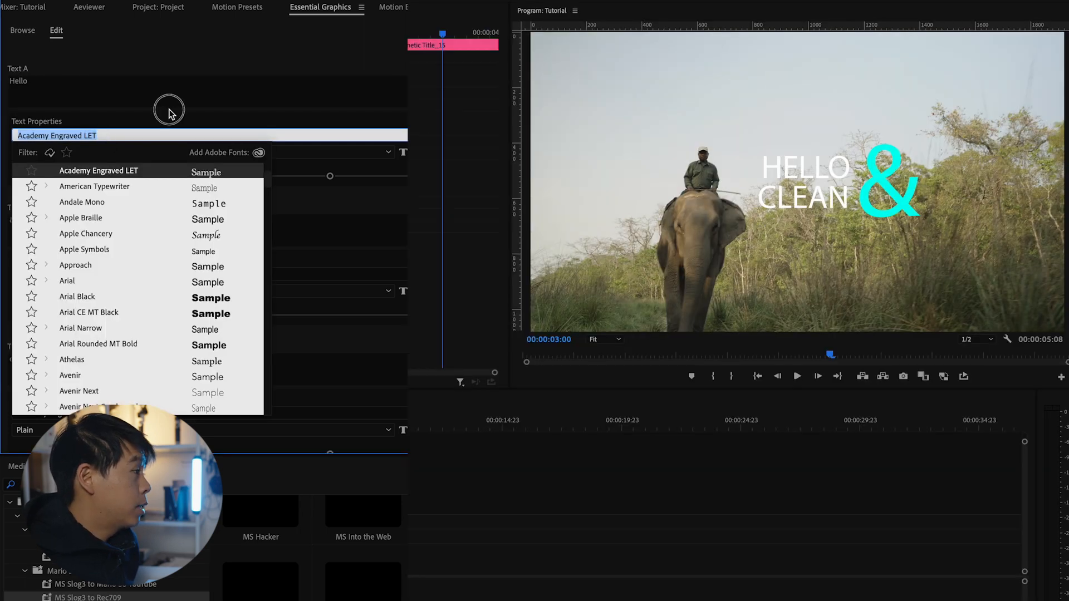
pyautogui.click(169, 114)
pyautogui.click(137, 136)
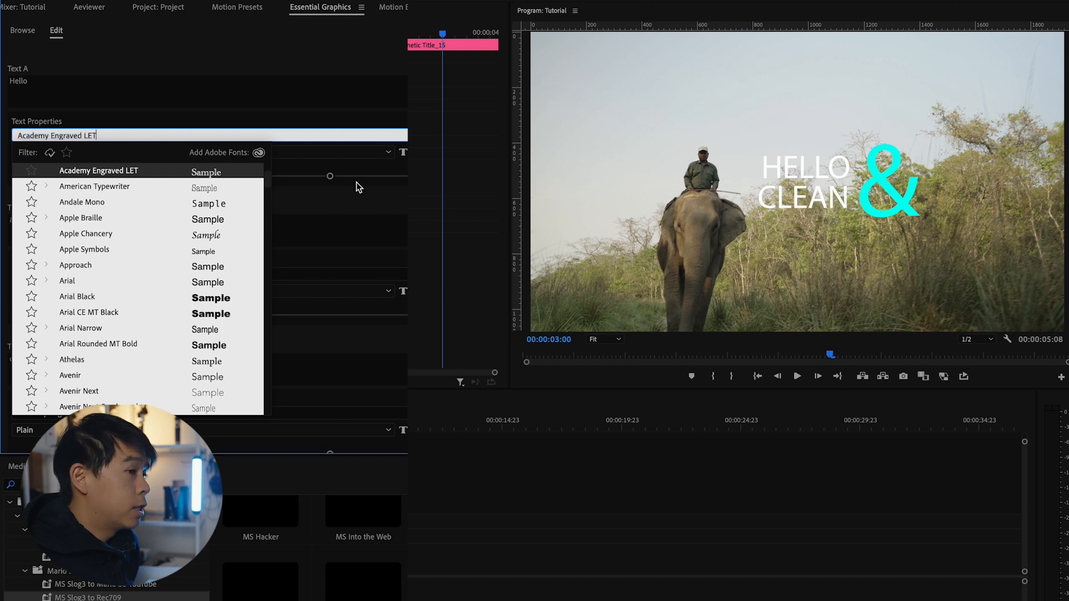
pyautogui.click(344, 196)
# Step: Set the kinetic title's Text C to "bye" and slightly adjust its Scale Control
pyautogui.click(55, 358)
pyautogui.write('bye')
pyautogui.scroll(-3, 186, 348)
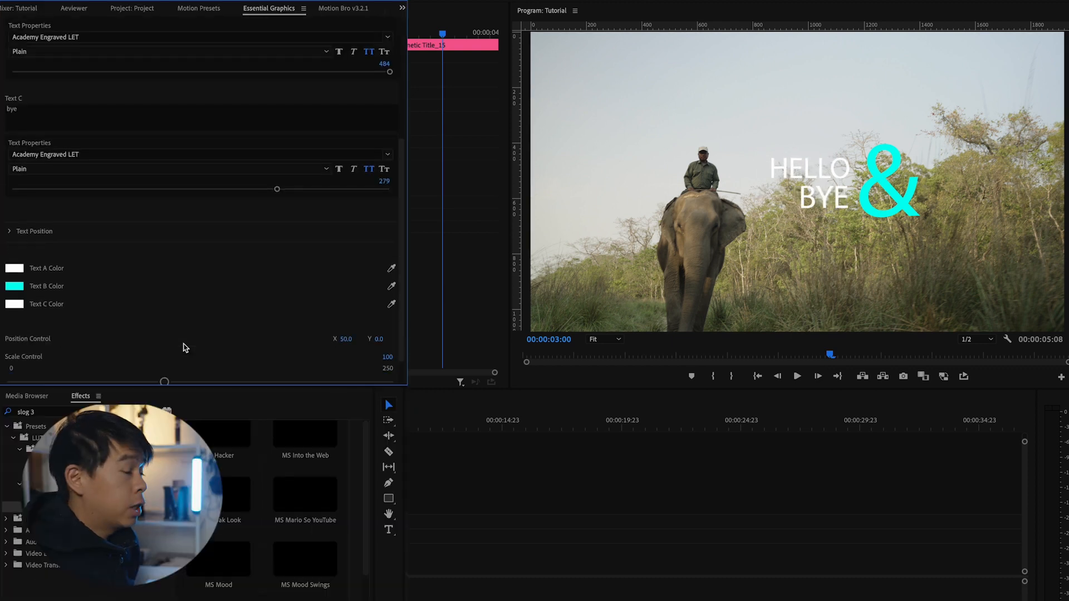
pyautogui.scroll(-1, 90, 265)
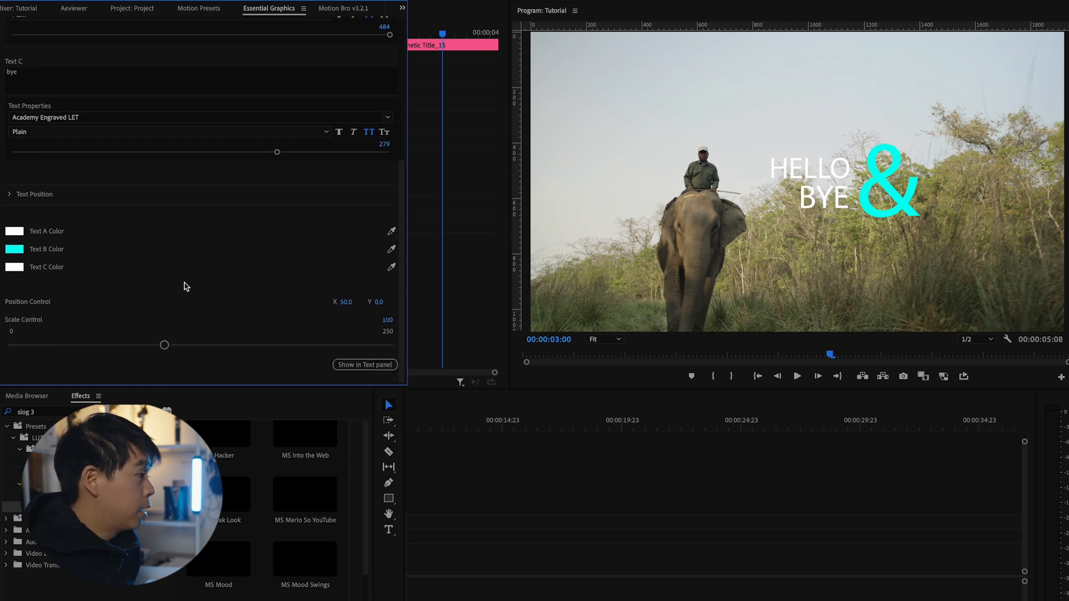
pyautogui.moveTo(165, 346)
pyautogui.mouseDown()
pyautogui.moveTo(115, 346)
pyautogui.moveTo(167, 346)
pyautogui.mouseUp()
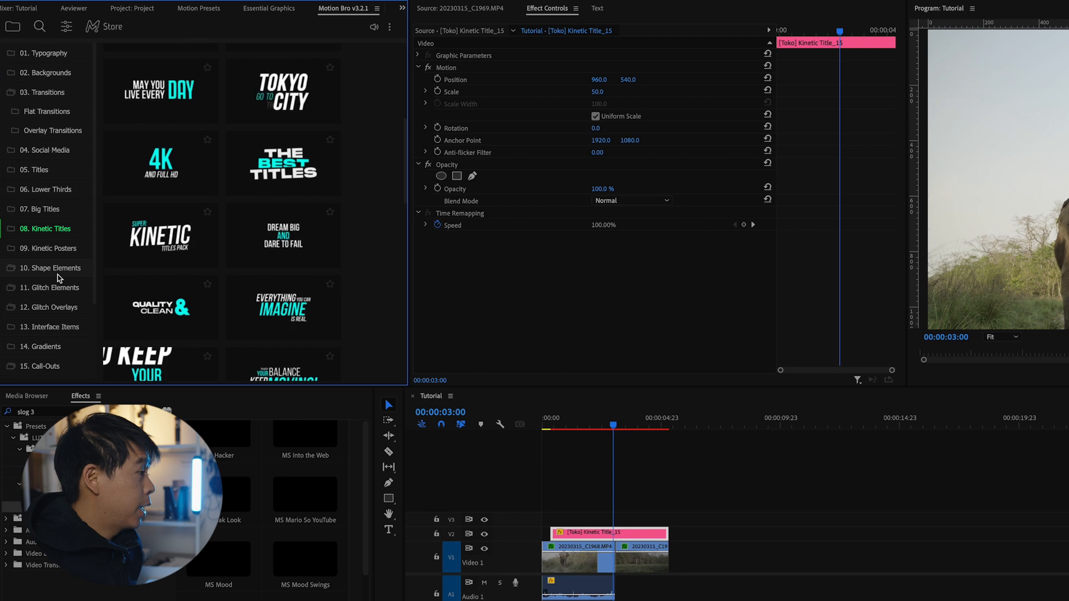
# Step: Browse the Motion Bro Shape Elements presets, including the Interface Icons and Weather Icons
pyautogui.click(58, 272)
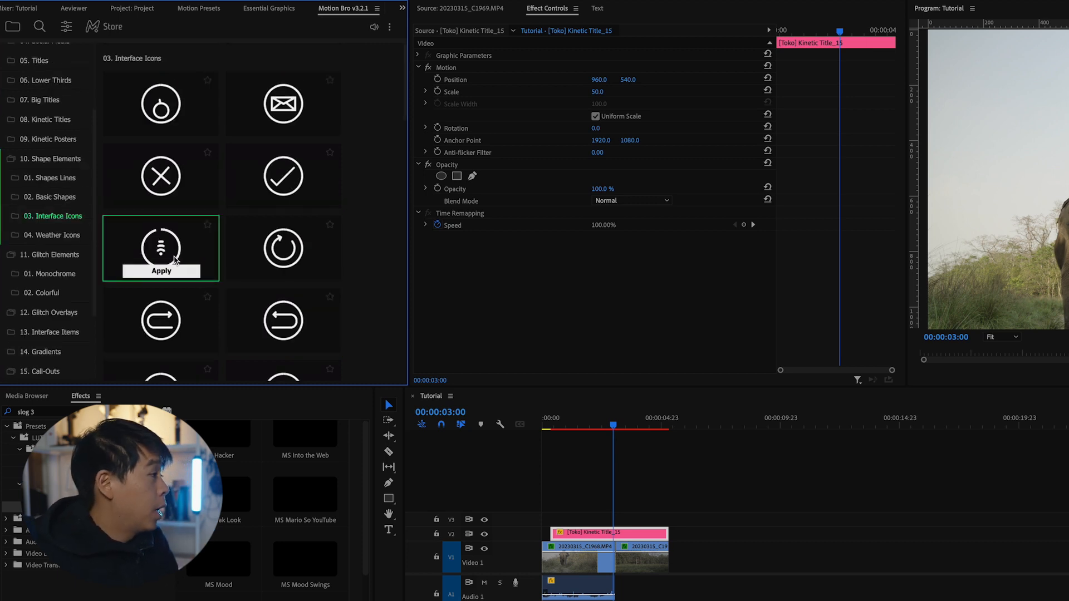
pyautogui.scroll(-5, 187, 262)
pyautogui.scroll(-2, 262, 288)
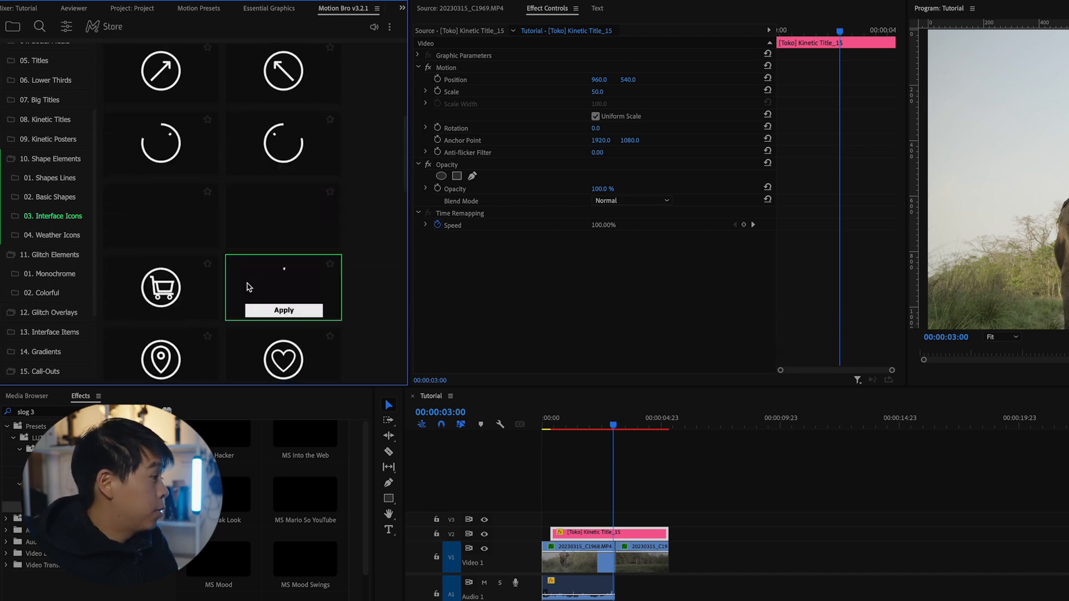
pyautogui.scroll(-1, 249, 288)
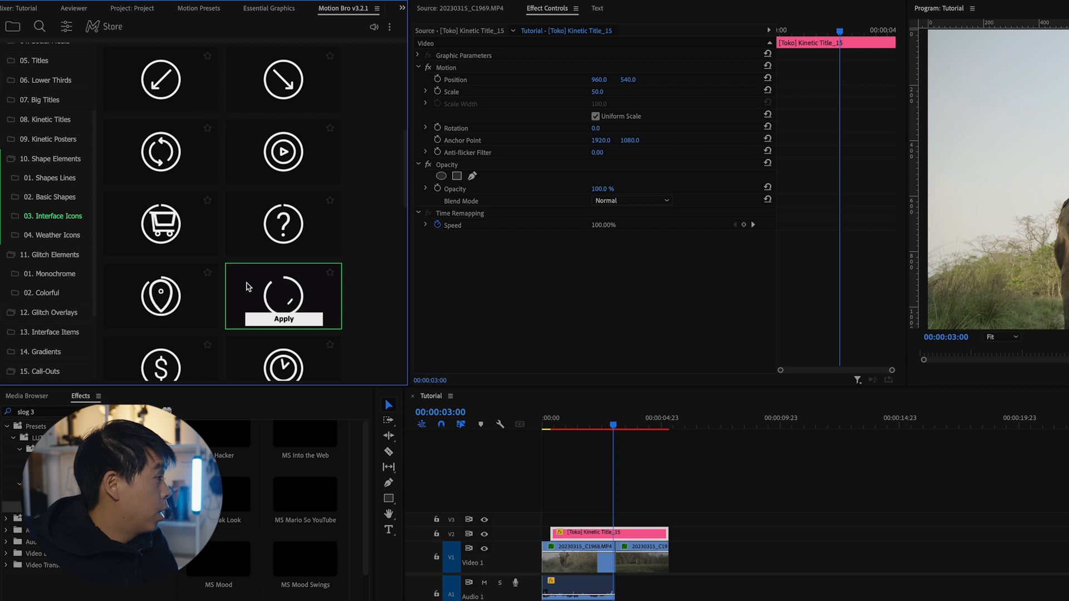
pyautogui.click(57, 236)
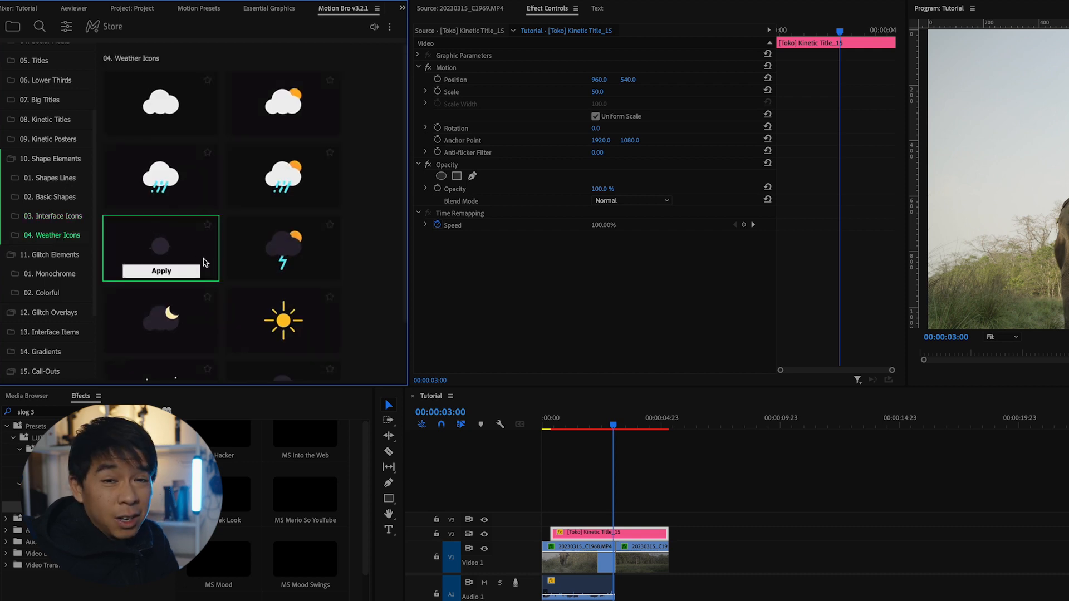
pyautogui.scroll(-1, 253, 263)
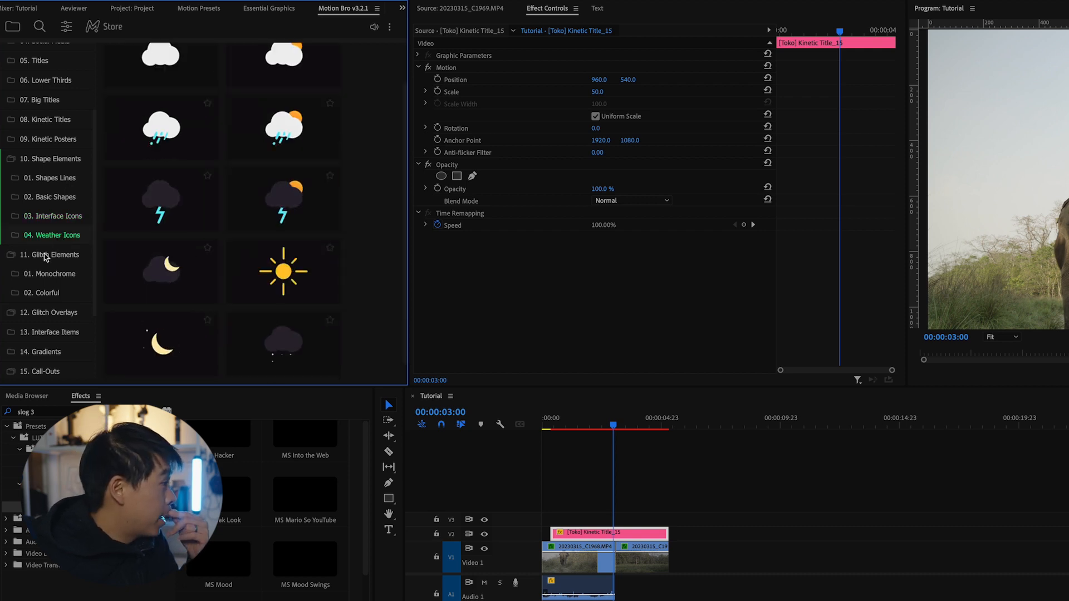
# Step: Browse the Glitch Elements, colorful Glitch Overlays and Call-Outs presets in Motion Bro
pyautogui.click(47, 255)
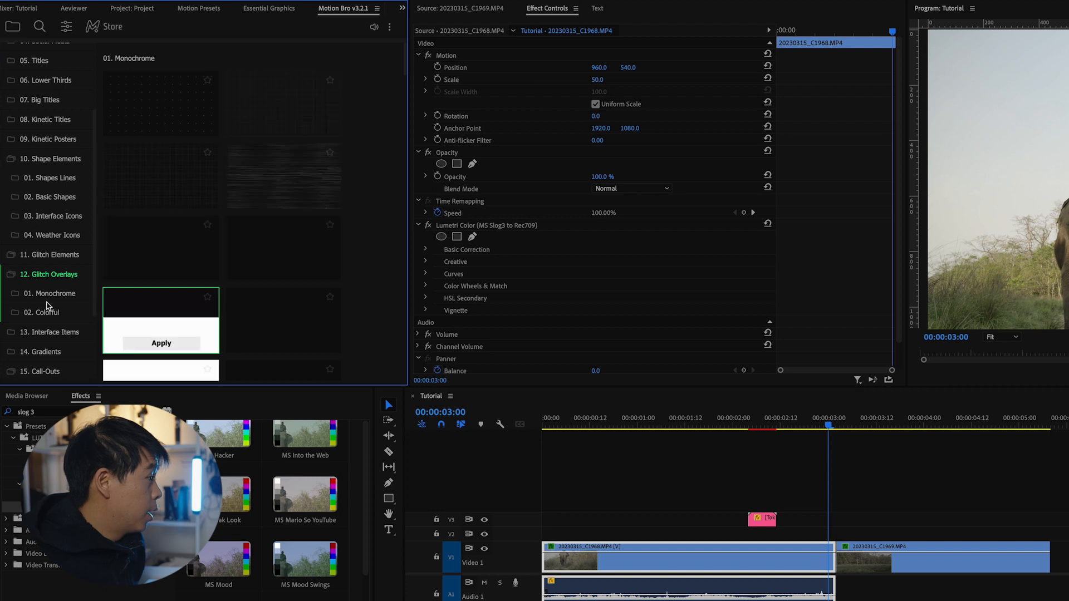
pyautogui.click(60, 312)
pyautogui.scroll(-3, 61, 315)
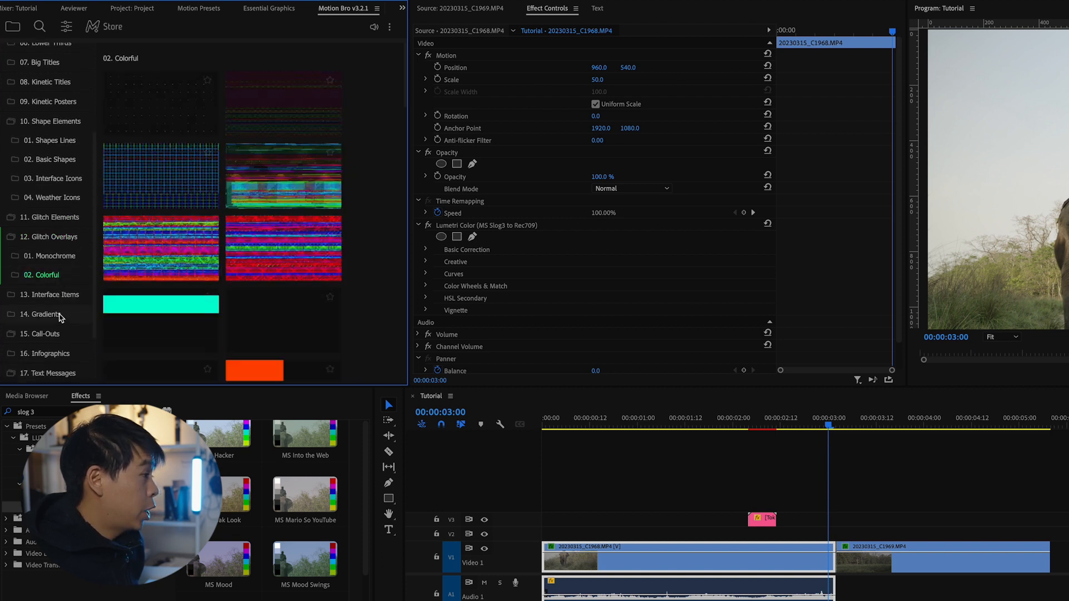
pyautogui.scroll(-1, 58, 315)
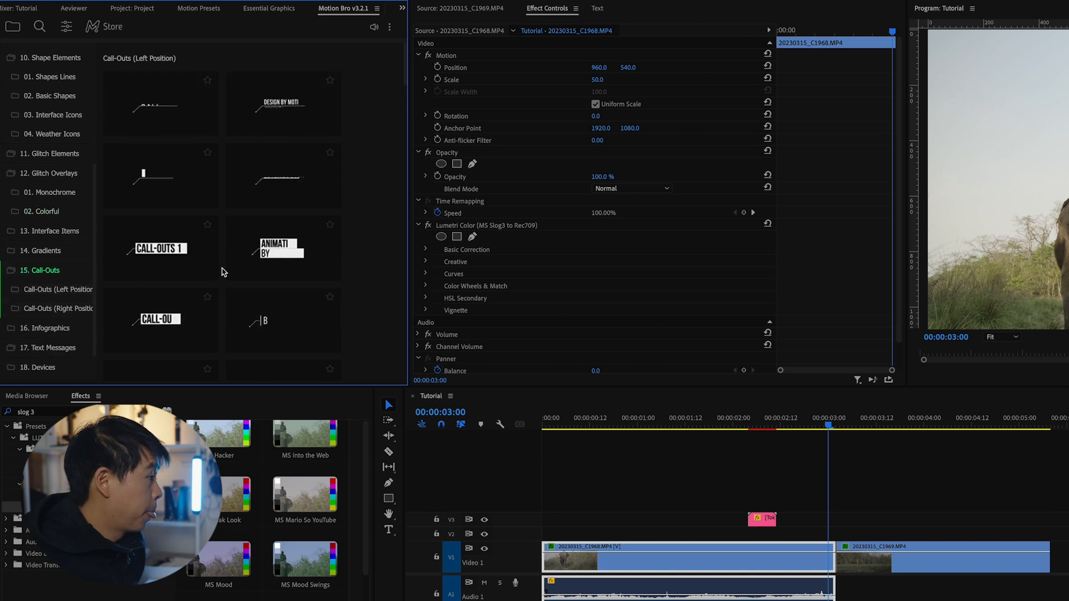
pyautogui.scroll(-1, 25, 292)
# Step: Look through the Infographics and Text Messages presets and preview the animated graphs
pyautogui.click(51, 311)
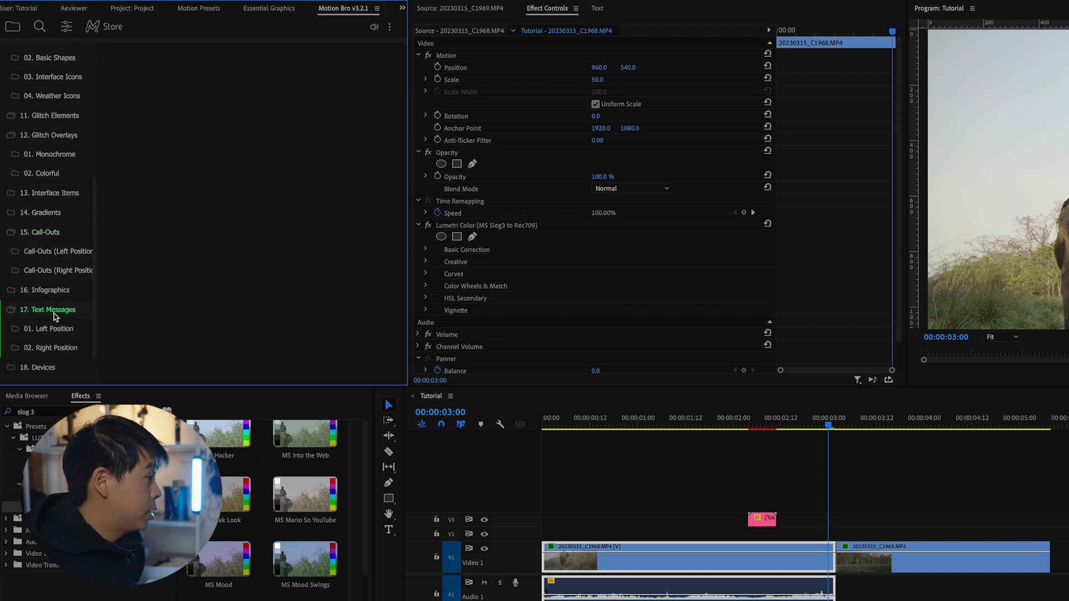
pyautogui.moveTo(176, 267)
pyautogui.click(54, 295)
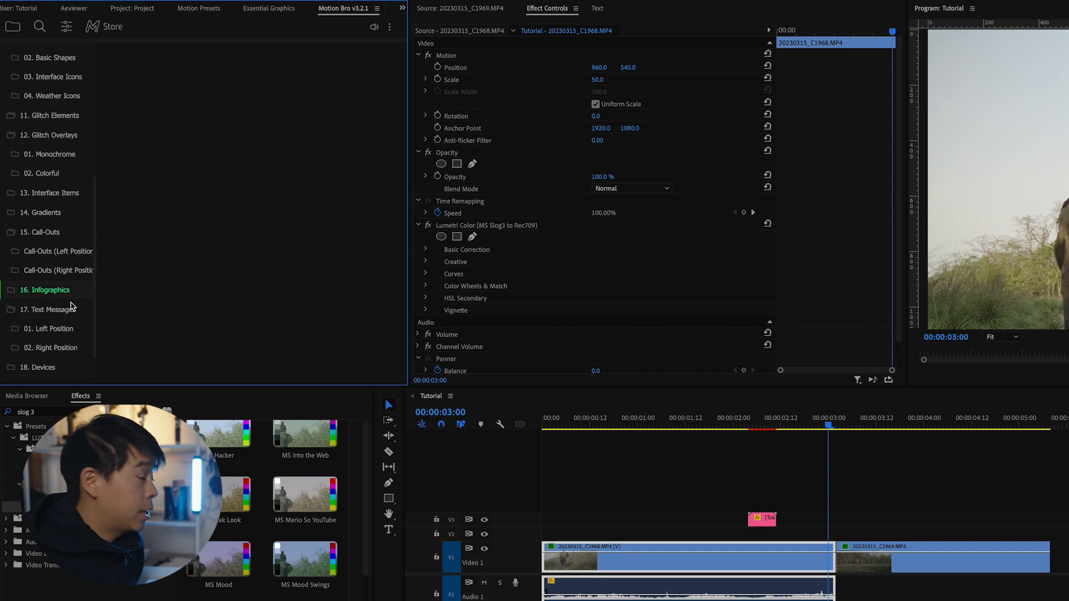
pyautogui.moveTo(273, 270)
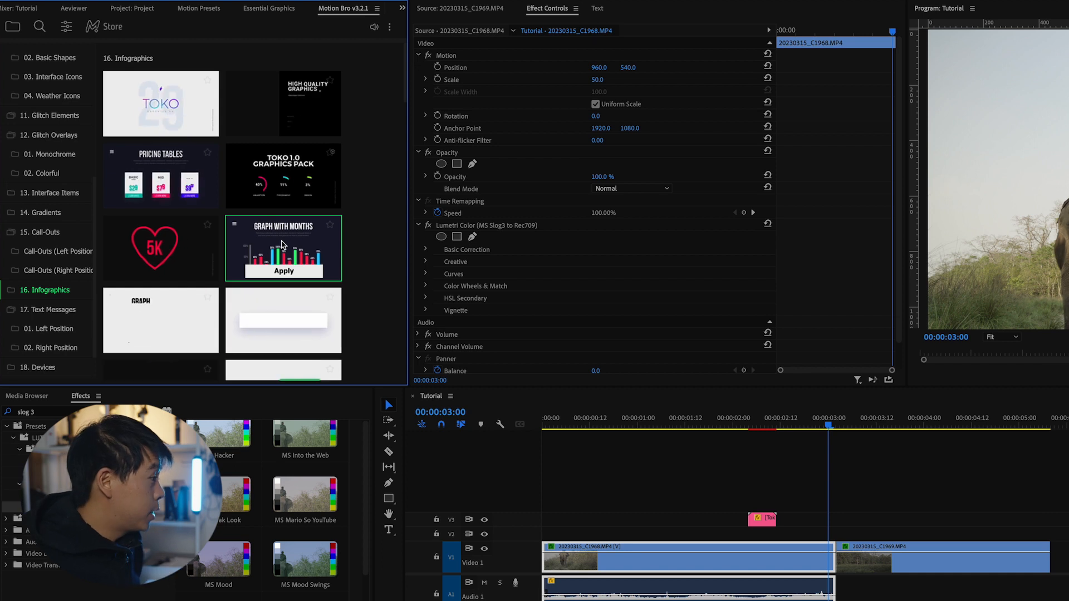
pyautogui.click(63, 315)
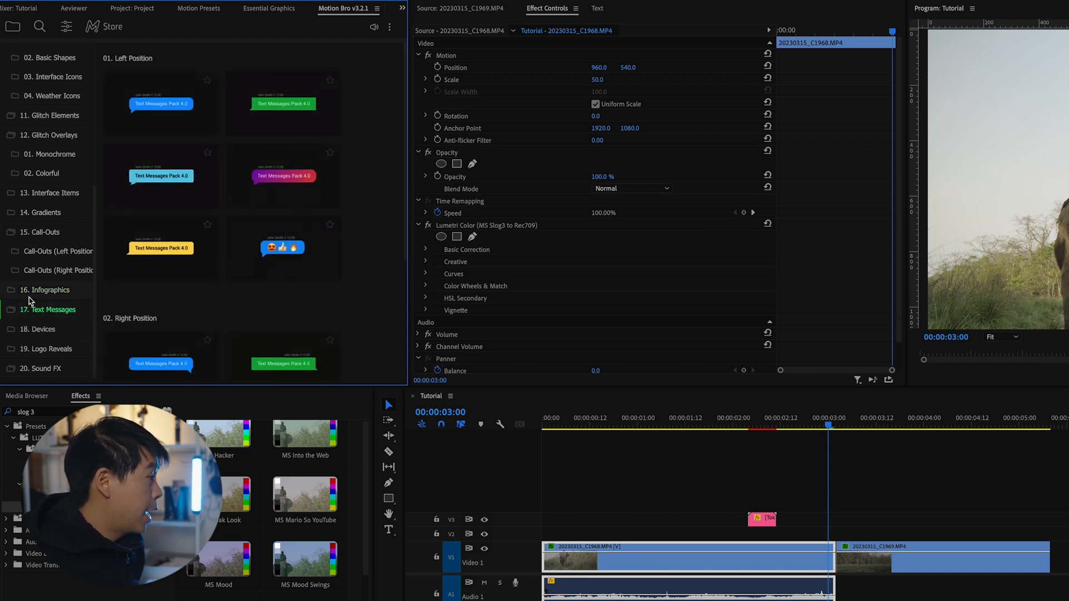
# Step: Explore the Sound FX categories in Motion Bro and preview the Data sounds
pyautogui.click(47, 370)
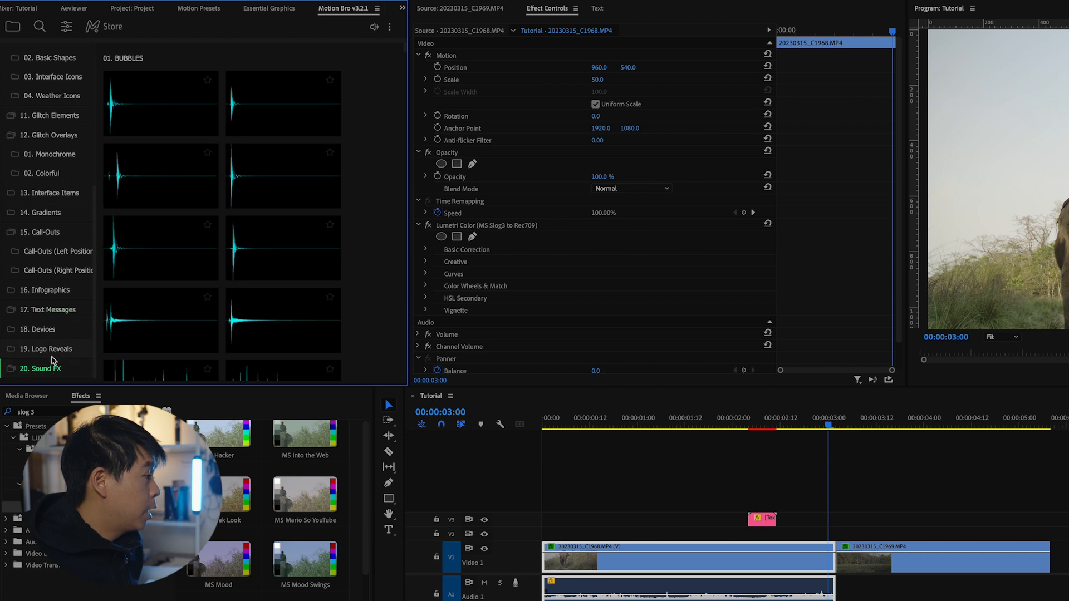
pyautogui.click(47, 372)
pyautogui.scroll(-4, 48, 372)
pyautogui.scroll(1, 52, 362)
pyautogui.scroll(-1, 51, 206)
pyautogui.scroll(-1, 50, 206)
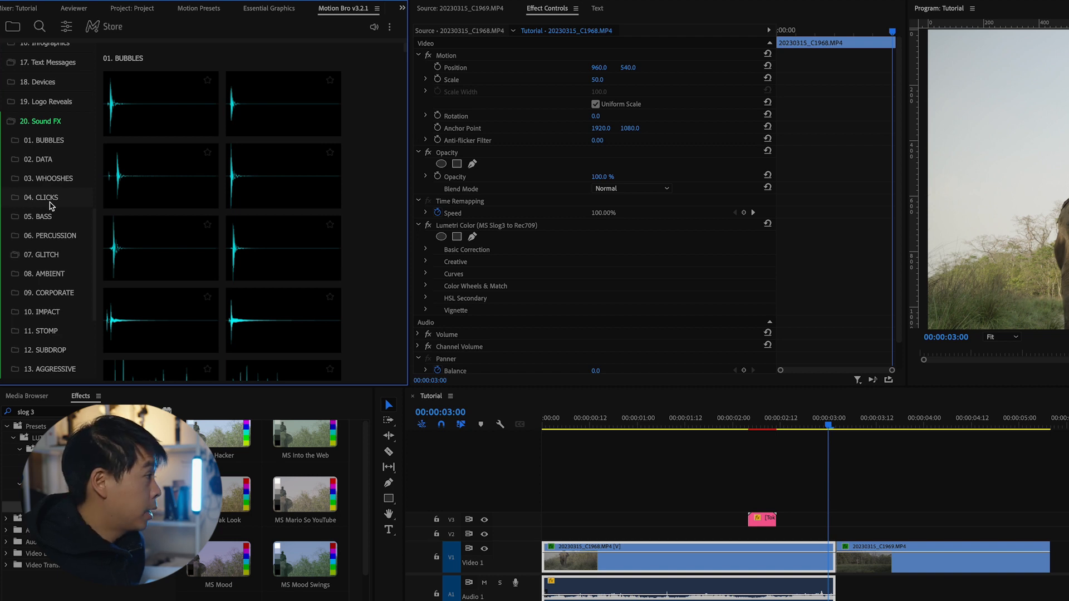
pyautogui.click(44, 159)
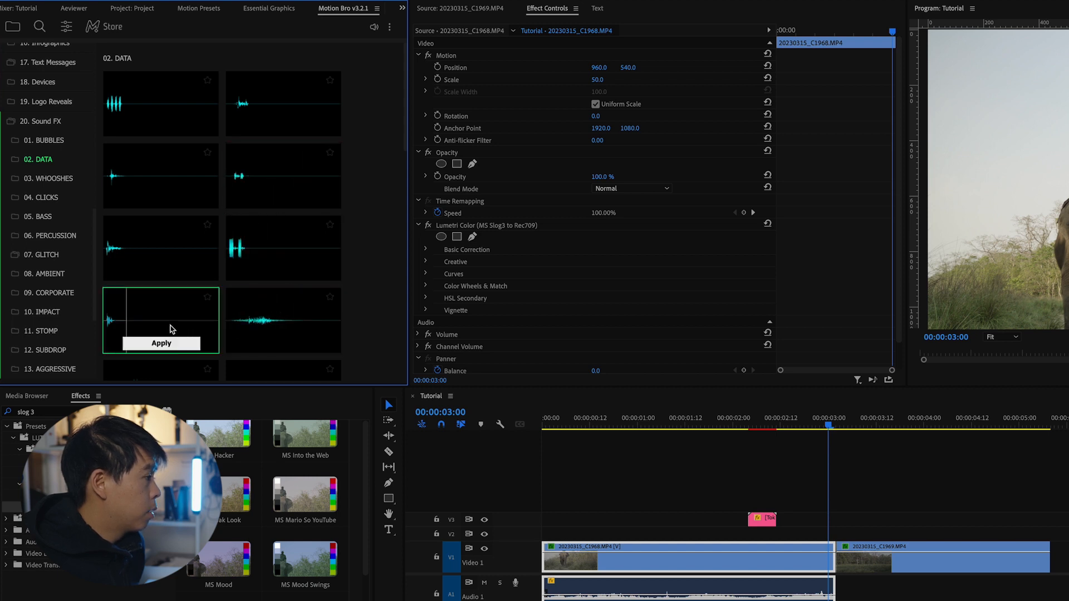
pyautogui.scroll(-2, 169, 328)
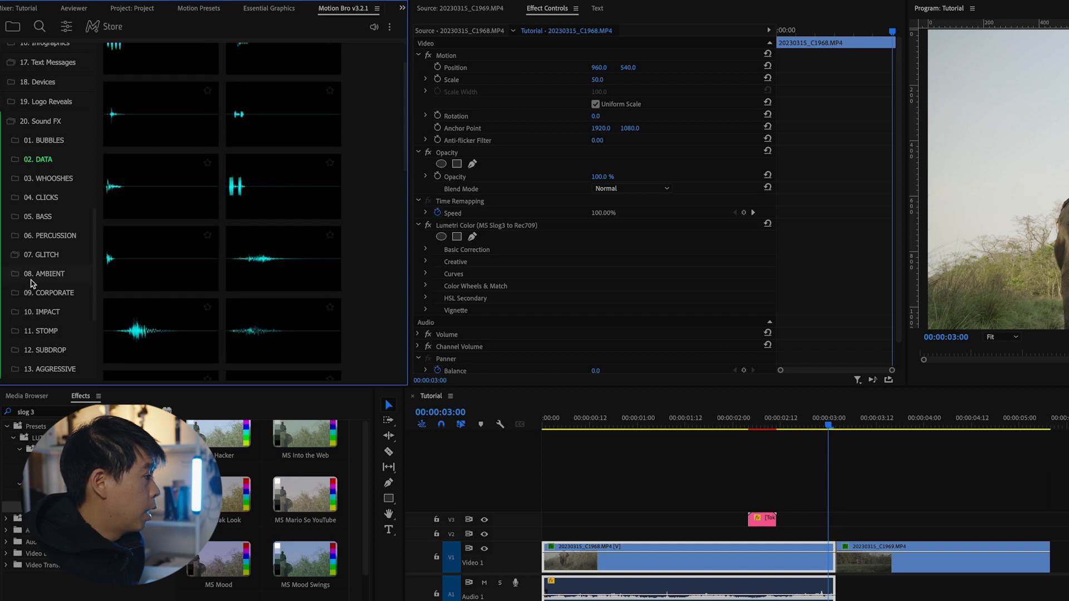
pyautogui.scroll(-6, 58, 298)
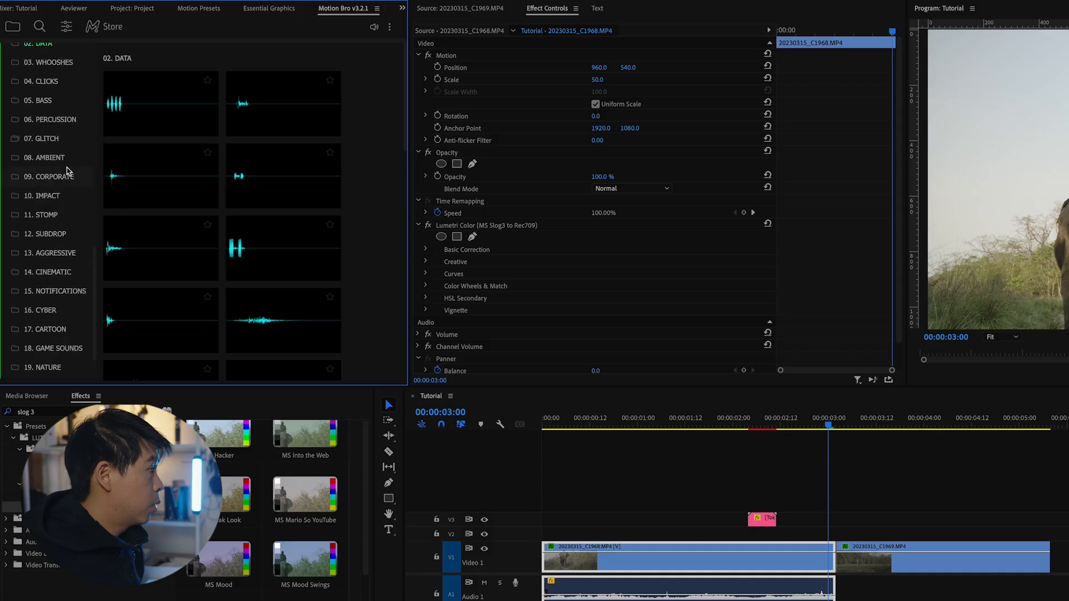
# Step: Find the red "Graphics" slide among the Motion Bro Typography presets and apply it at the playhead
pyautogui.scroll(10, 67, 169)
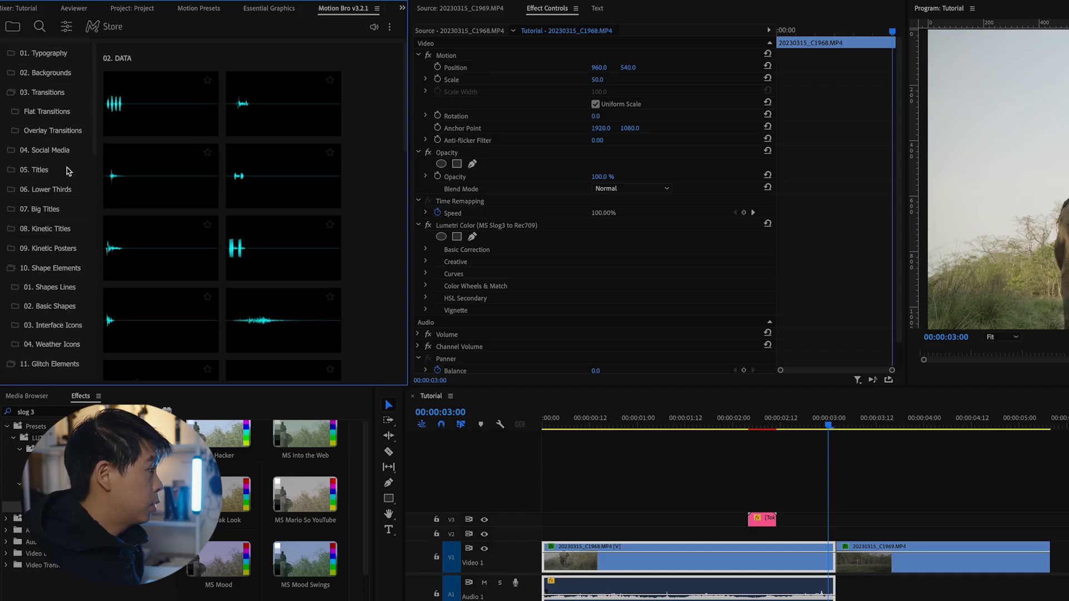
pyautogui.click(52, 74)
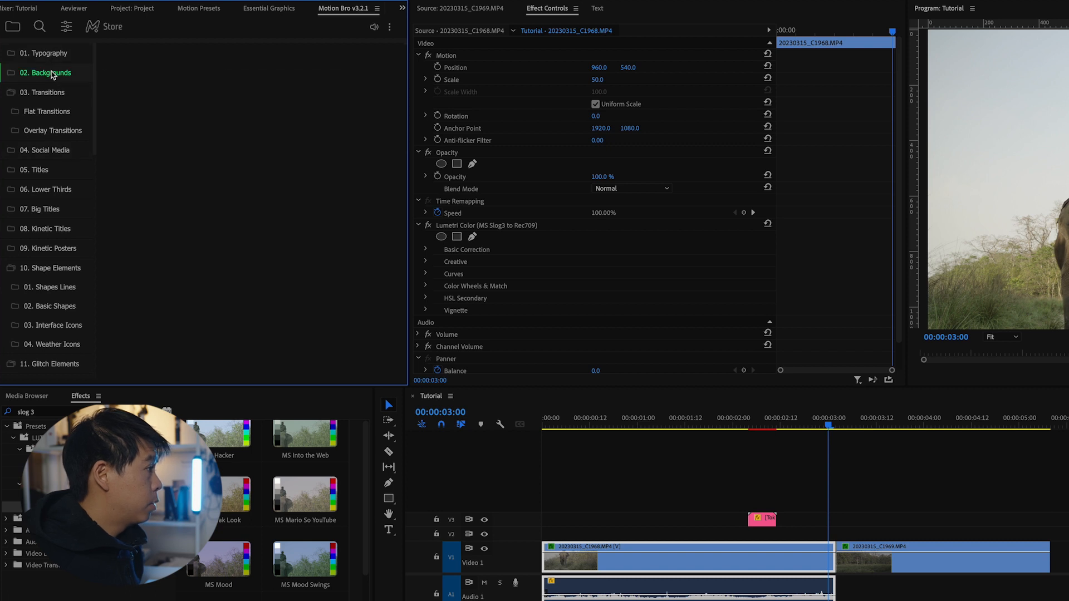
pyautogui.click(45, 54)
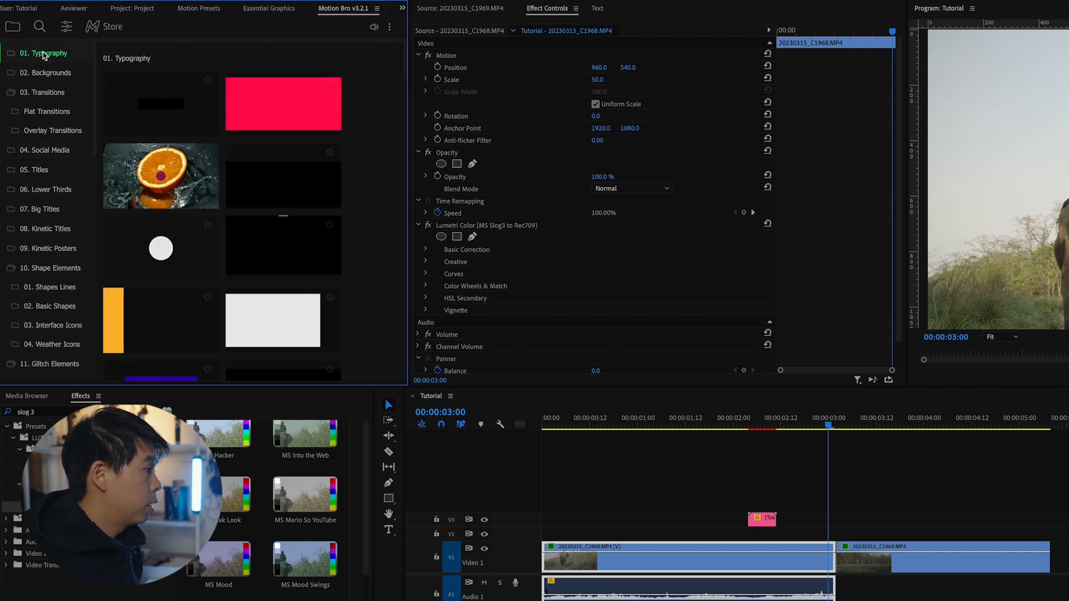
pyautogui.moveTo(292, 111)
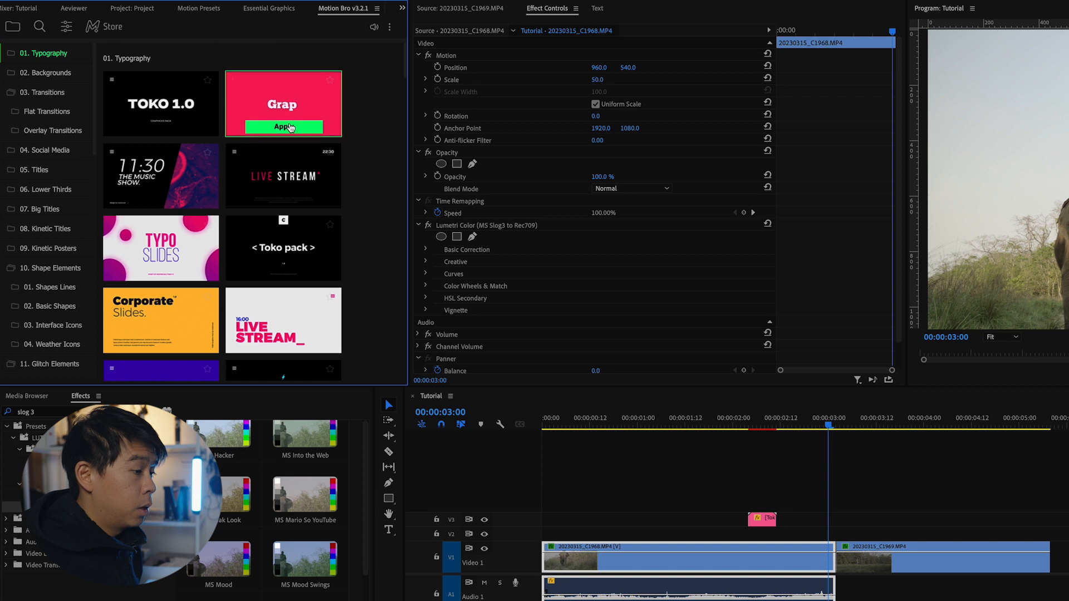
pyautogui.click(285, 126)
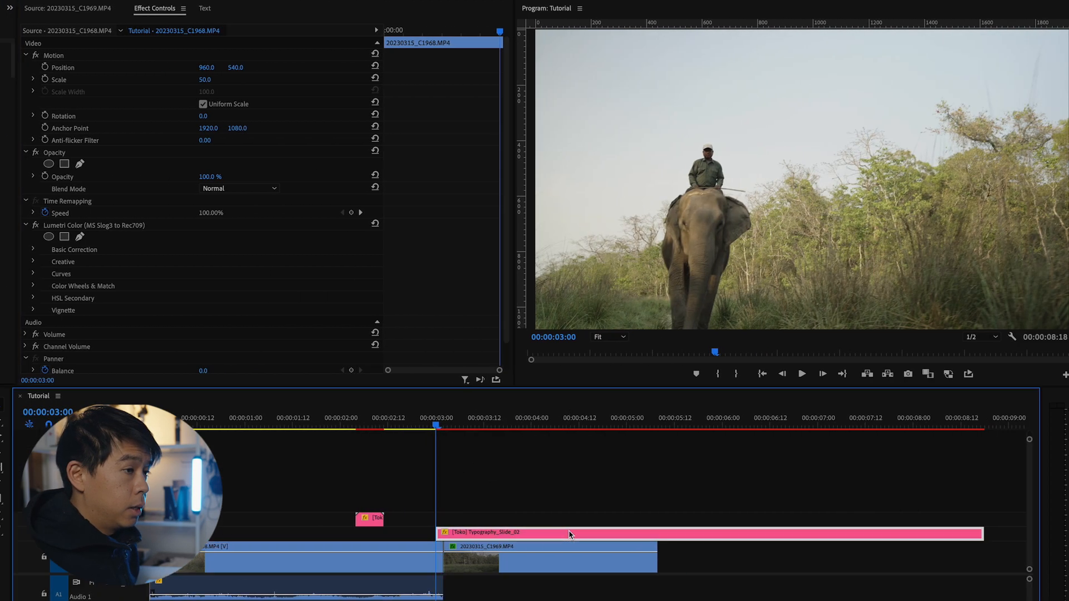
# Step: Play through the typography slide, set the playback resolution to Full and set the slide's Scale to 100
pyautogui.click(690, 532)
pyautogui.press('space')
pyautogui.press('space')
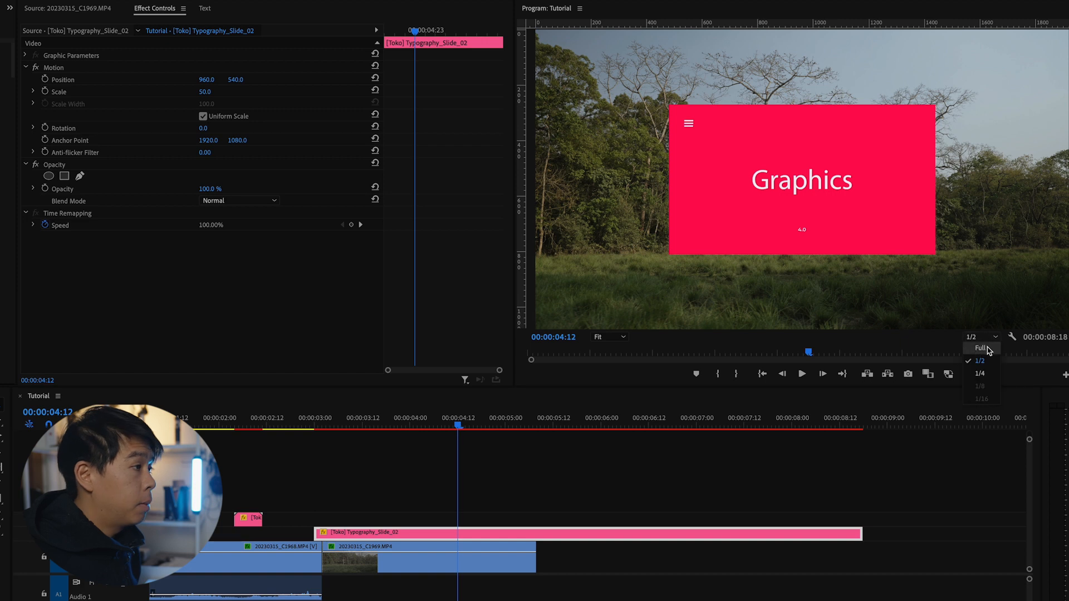
pyautogui.click(981, 348)
pyautogui.click(206, 92)
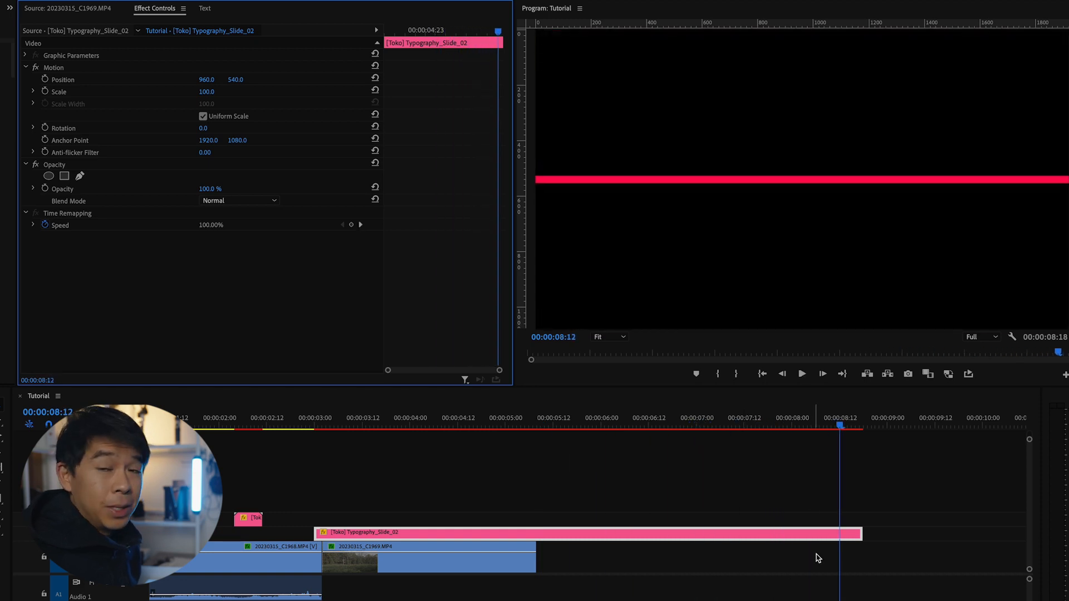
# Step: Trim the end of the typography slide to the end of the footage on V1 and play it from its start
pyautogui.click(824, 566)
pyautogui.click(829, 536)
pyautogui.click(826, 554)
pyautogui.moveTo(844, 535); pyautogui.dragTo(525, 534)
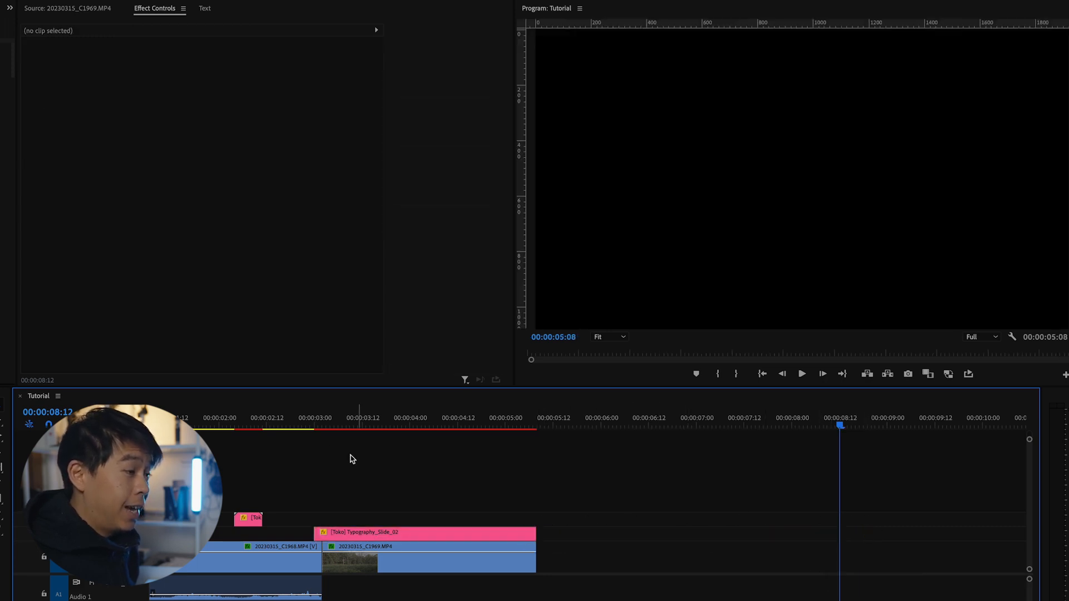
pyautogui.click(311, 424)
pyautogui.press('space')
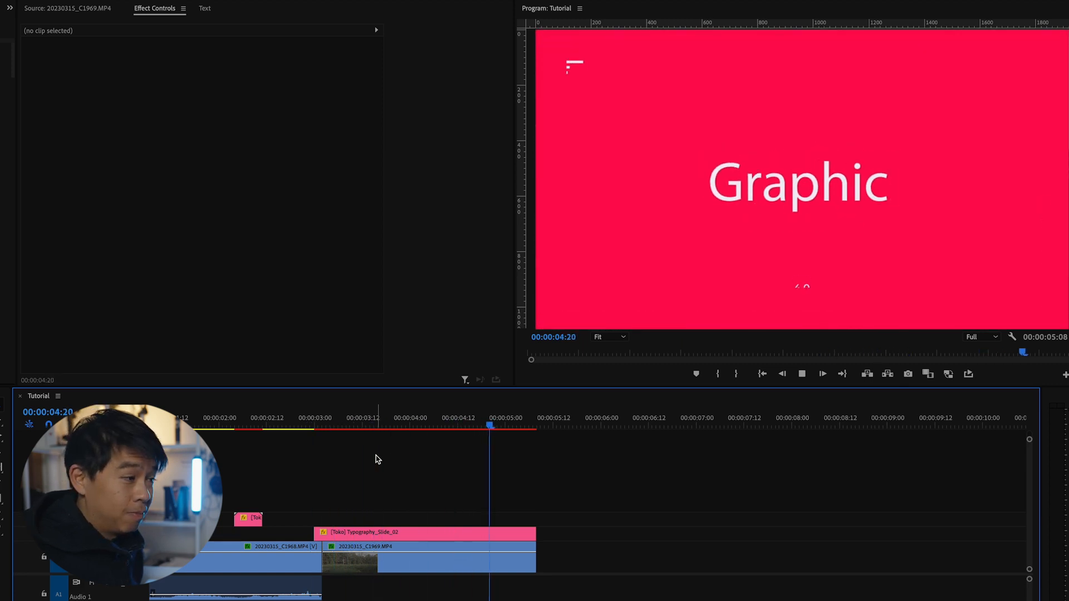
# Step: Extend the end of the typography slide past the footage to about 00:00:06:04 and play it from its start
pyautogui.click(372, 428)
pyautogui.moveTo(536, 533); pyautogui.dragTo(615, 533)
pyautogui.click(570, 502)
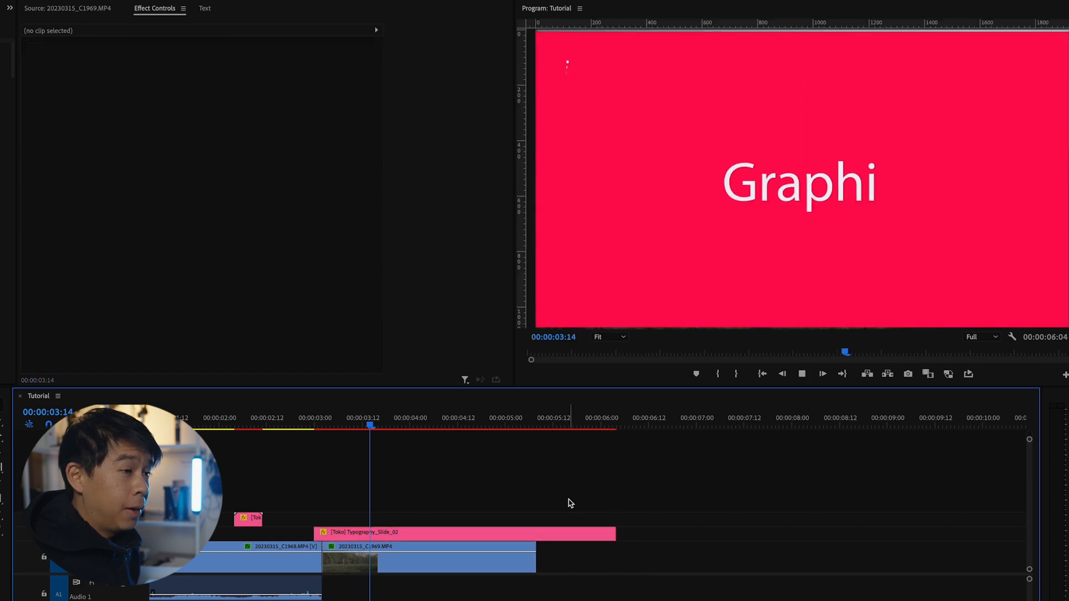
pyautogui.press('space')
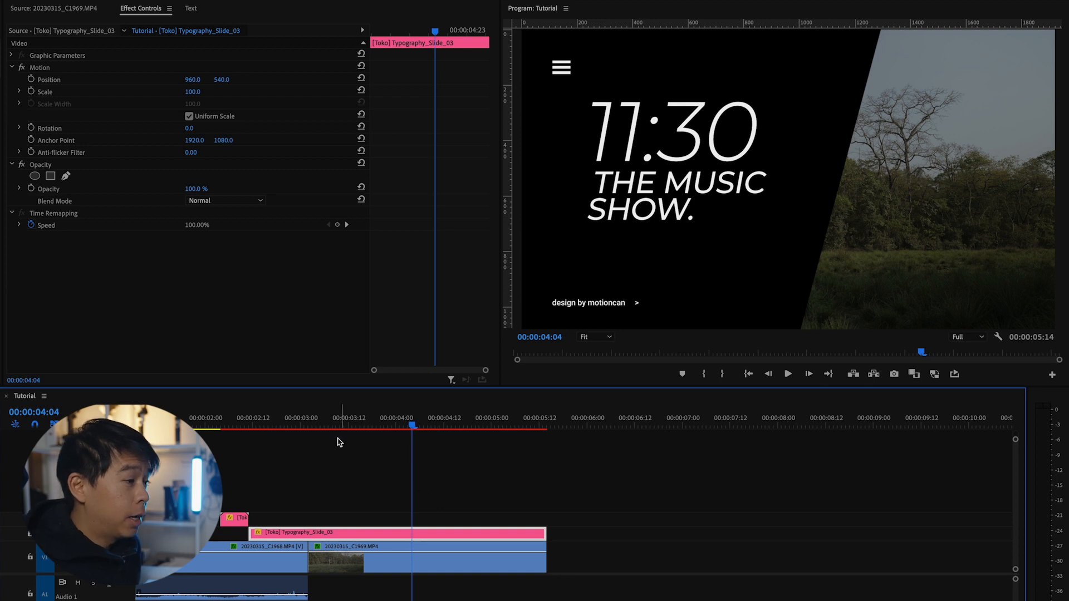
# Step: Scrub through the new typography slide and create a vertical sequence named 9x16
pyautogui.moveTo(316, 425); pyautogui.dragTo(503, 426)
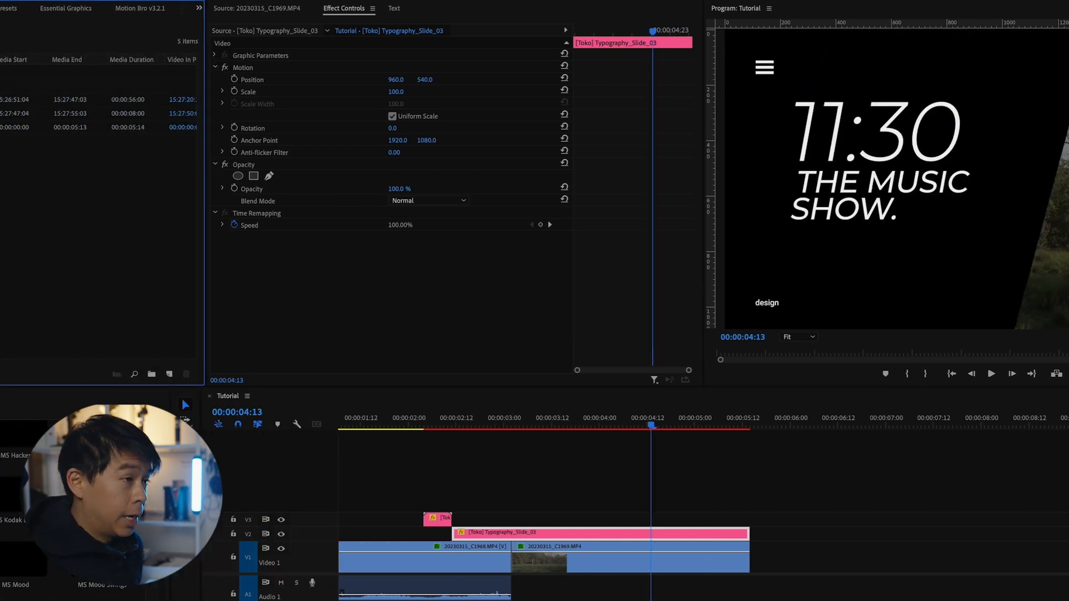
pyautogui.hotkey('ctrl', 'n')
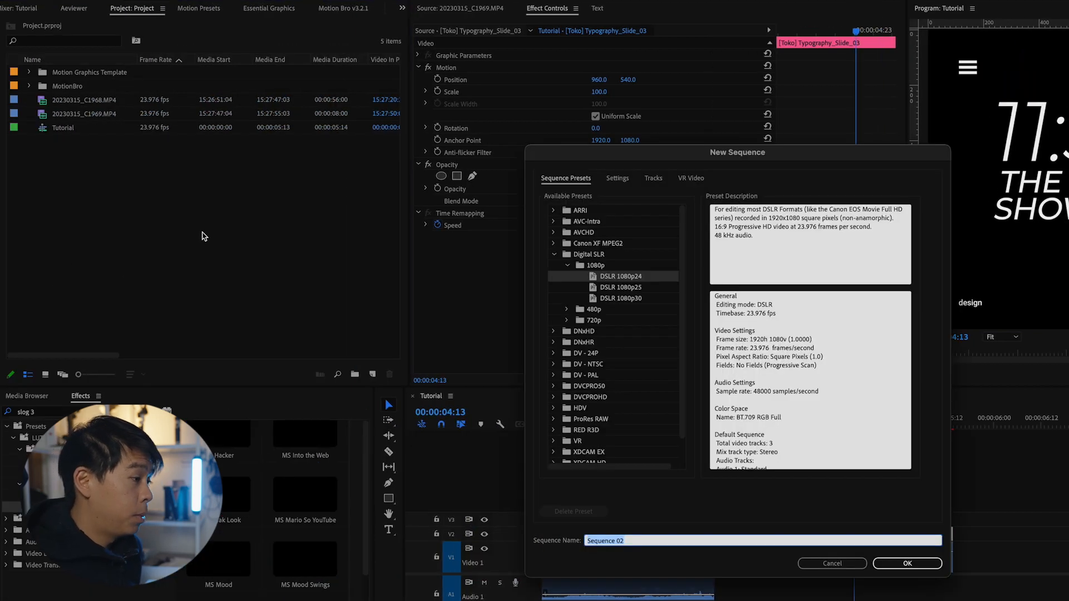
pyautogui.scroll(-5, 609, 313)
pyautogui.click(594, 457)
pyautogui.doubleClick(657, 542)
pyautogui.write('9x16')
pyautogui.press('Return')
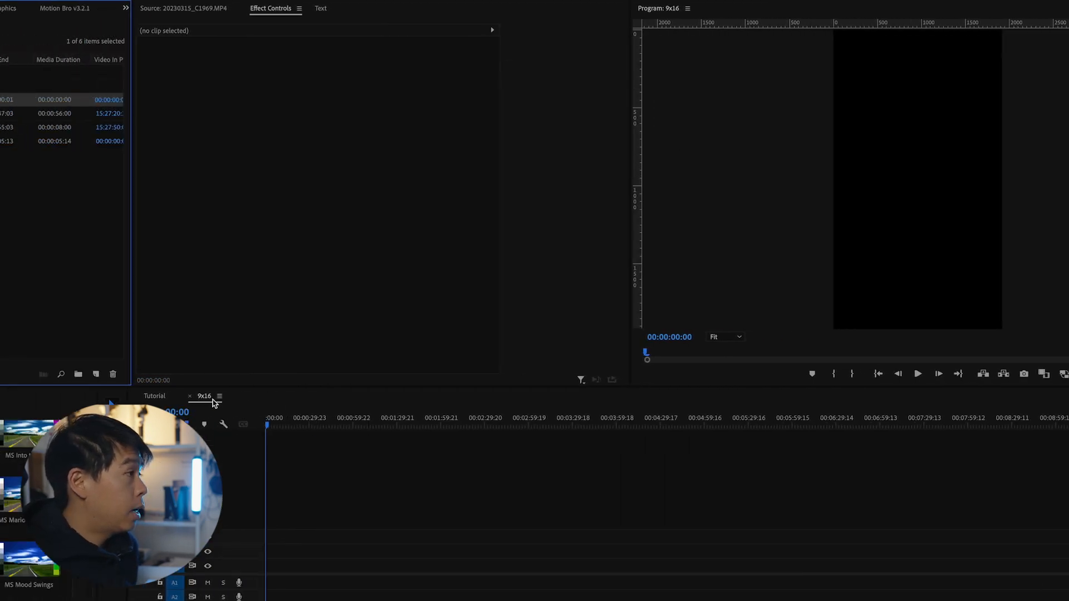
# Step: Apply the "11:30 The Music Show" slide from the Motion Bro Typography presets at the start of the 9x16 sequence
pyautogui.click(334, 9)
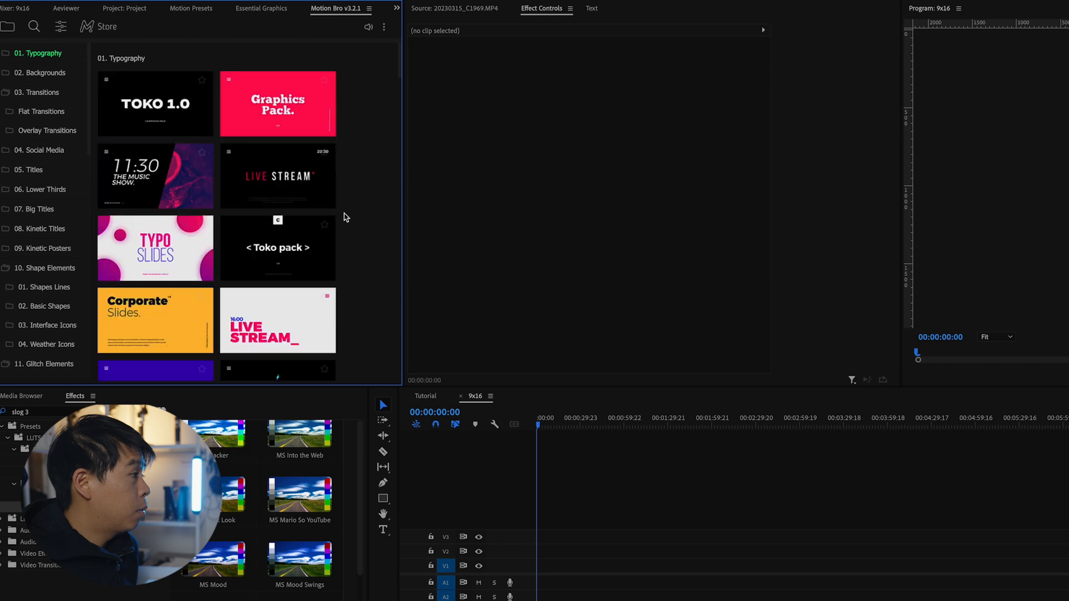
pyautogui.click(156, 199)
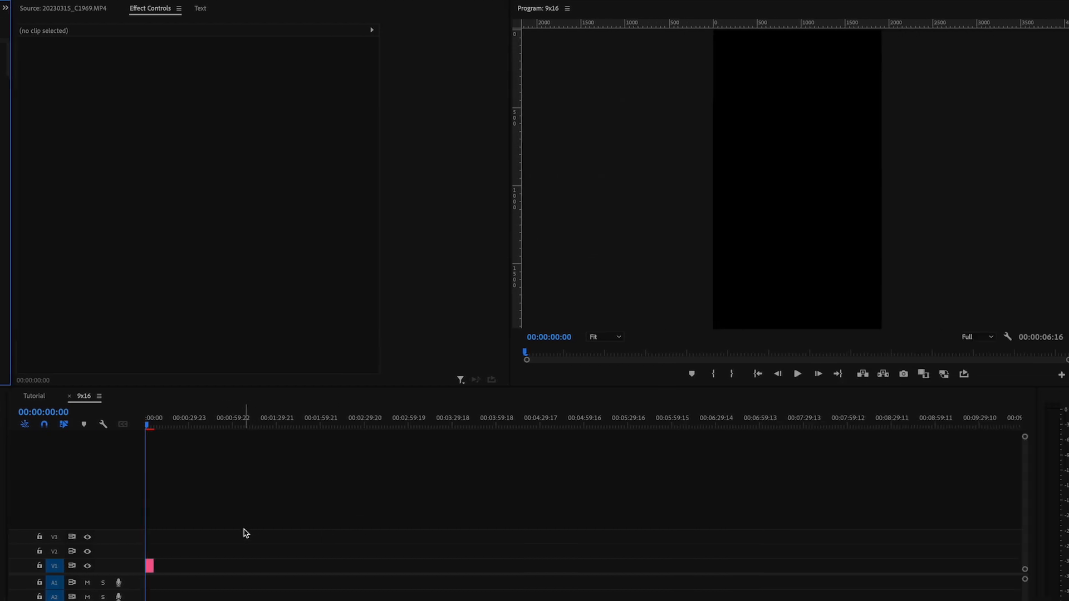
pyautogui.press('=')
pyautogui.press('=')
pyautogui.click(161, 428)
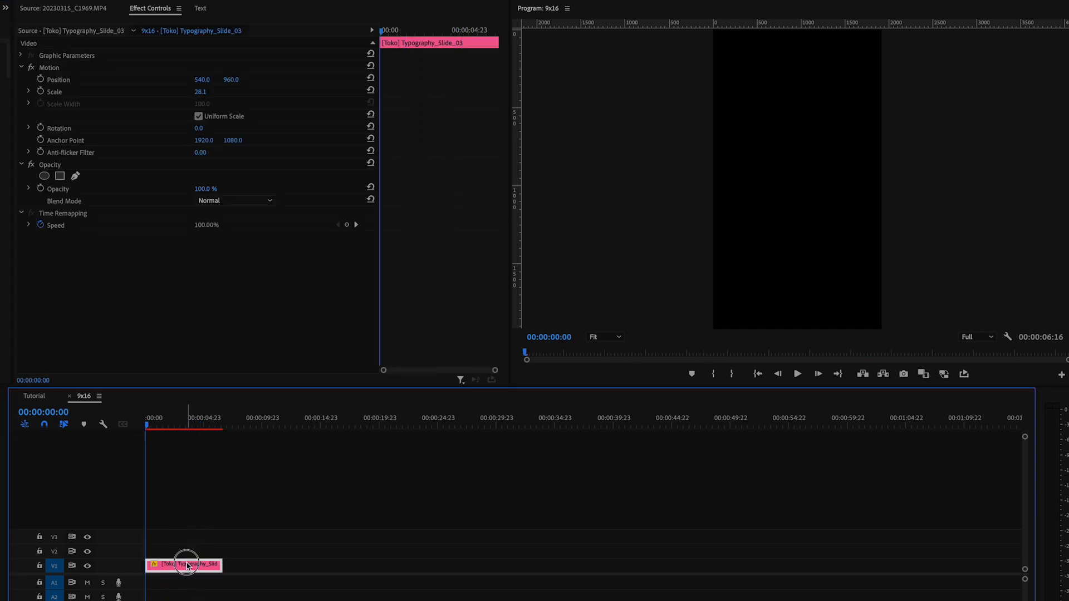
# Step: Copy the 20230315_C1969.MP4 clip from the Tutorial sequence onto V1 beneath the slide in 9x16 and extend its end
pyautogui.click(33, 397)
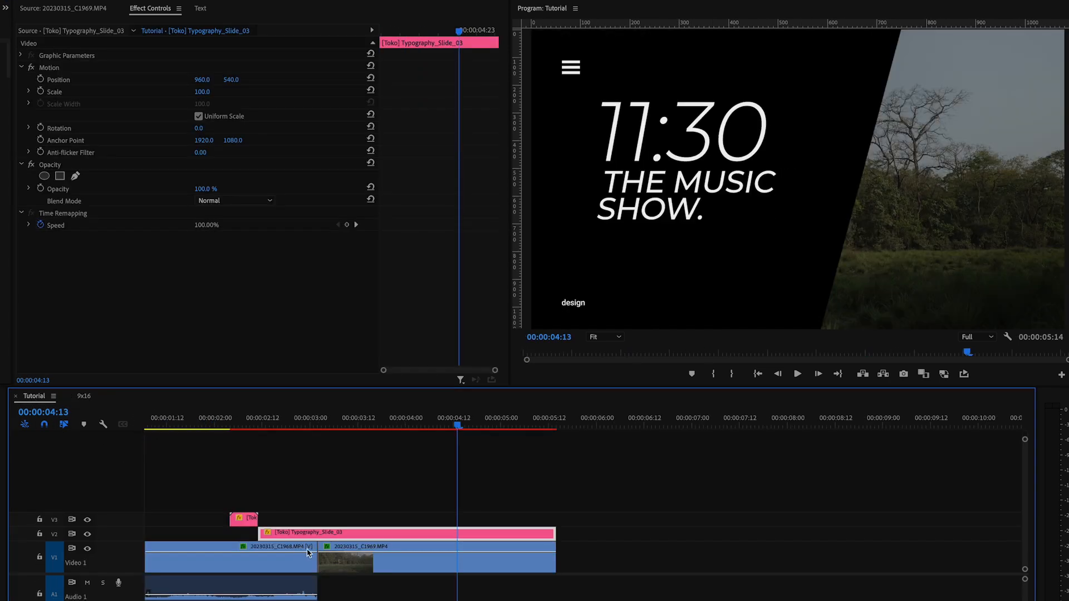
pyautogui.click(376, 565)
pyautogui.click(84, 396)
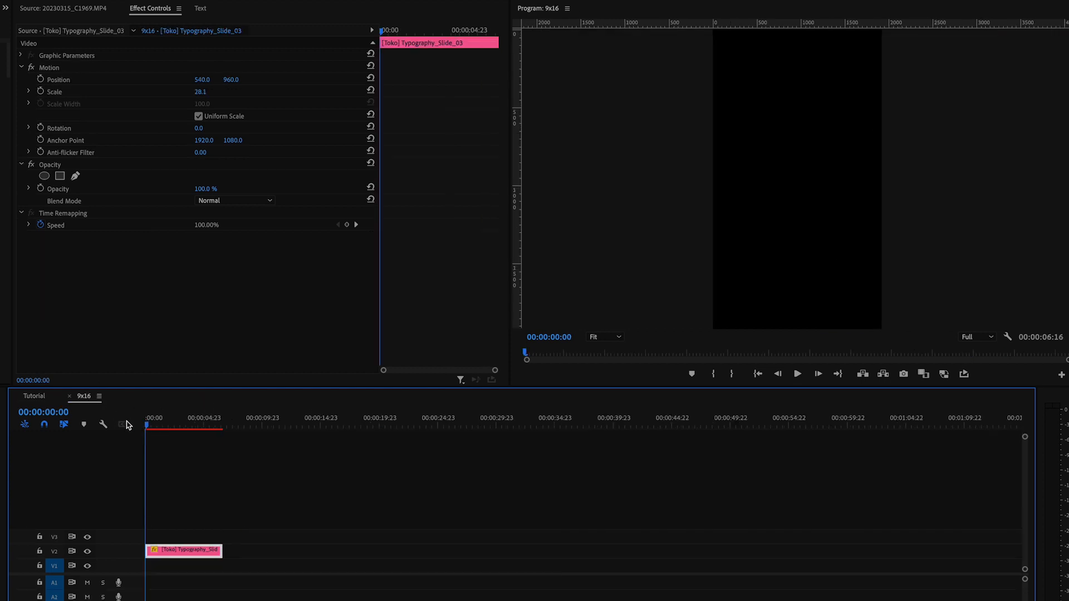
pyautogui.hotkey('ctrl', 'v')
pyautogui.doubleClick(124, 570)
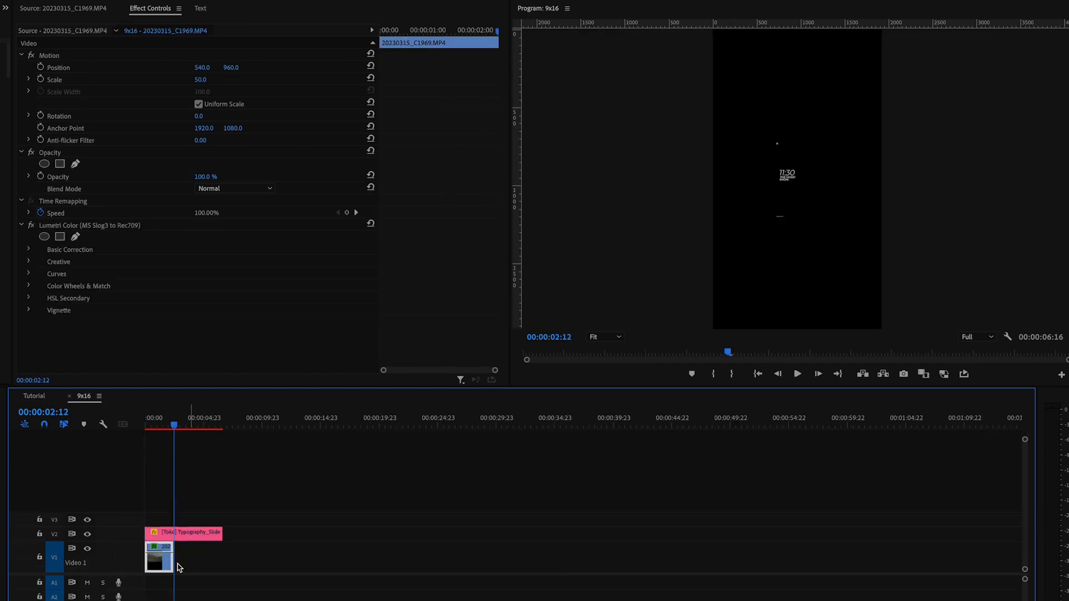
pyautogui.moveTo(195, 562); pyautogui.dragTo(201, 562)
# Step: Scale the typography slide to 102.1 so it fills the vertical frame and play it from near the start
pyautogui.click(174, 427)
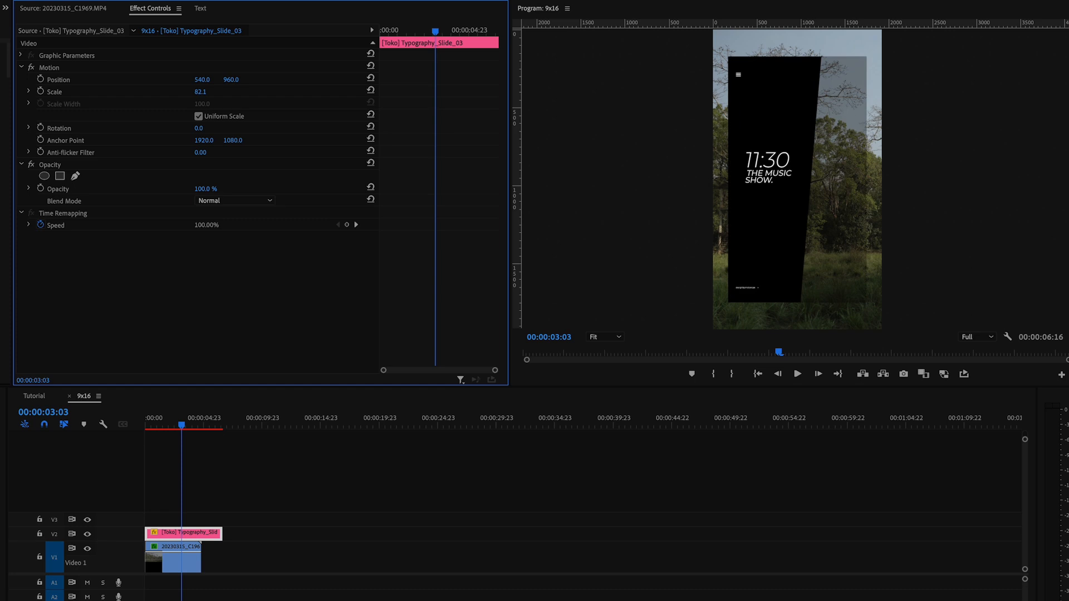
pyautogui.moveTo(200, 92); pyautogui.dragTo(221, 92)
pyautogui.moveTo(171, 421); pyautogui.dragTo(119, 429)
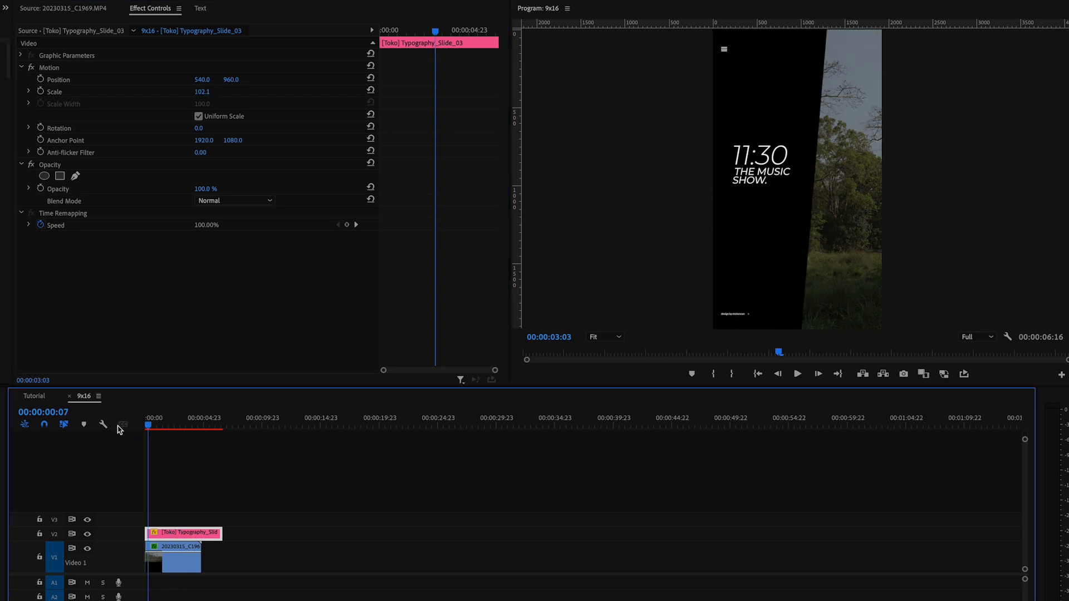
pyautogui.click(293, 488)
pyautogui.press('space')
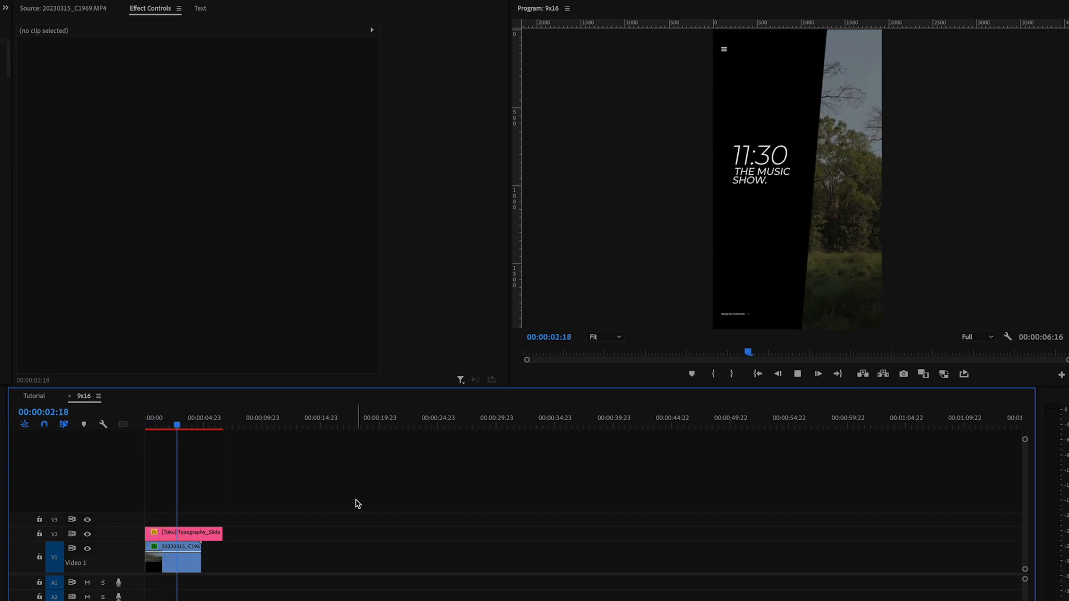
pyautogui.press('space')
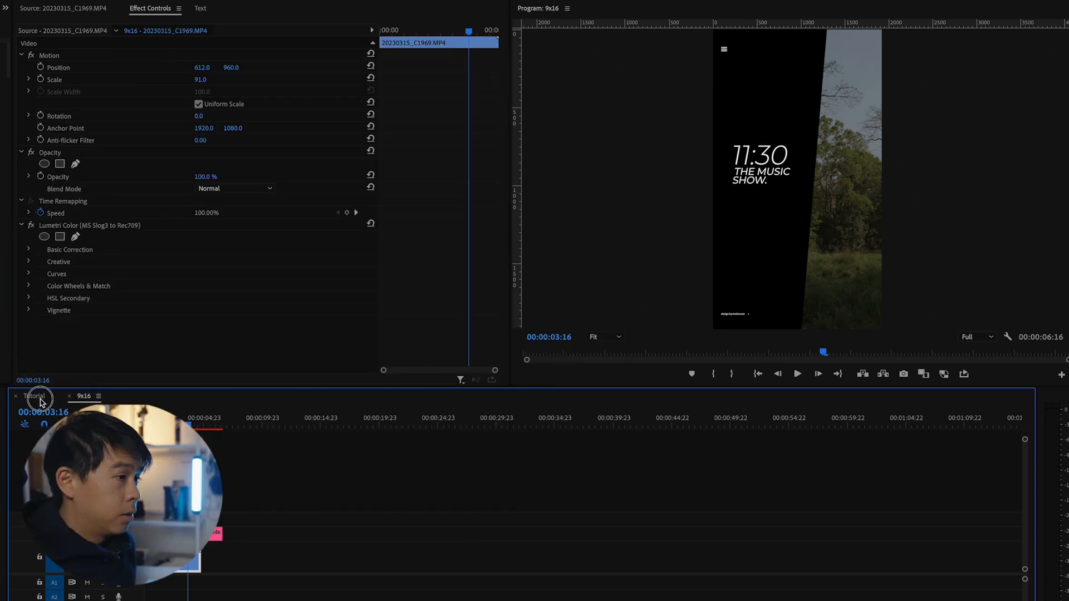
# Step: Compare the typography slide in the Tutorial sequence with its version in the 9x16 sequence
pyautogui.click(40, 401)
pyautogui.moveTo(358, 427); pyautogui.dragTo(394, 423)
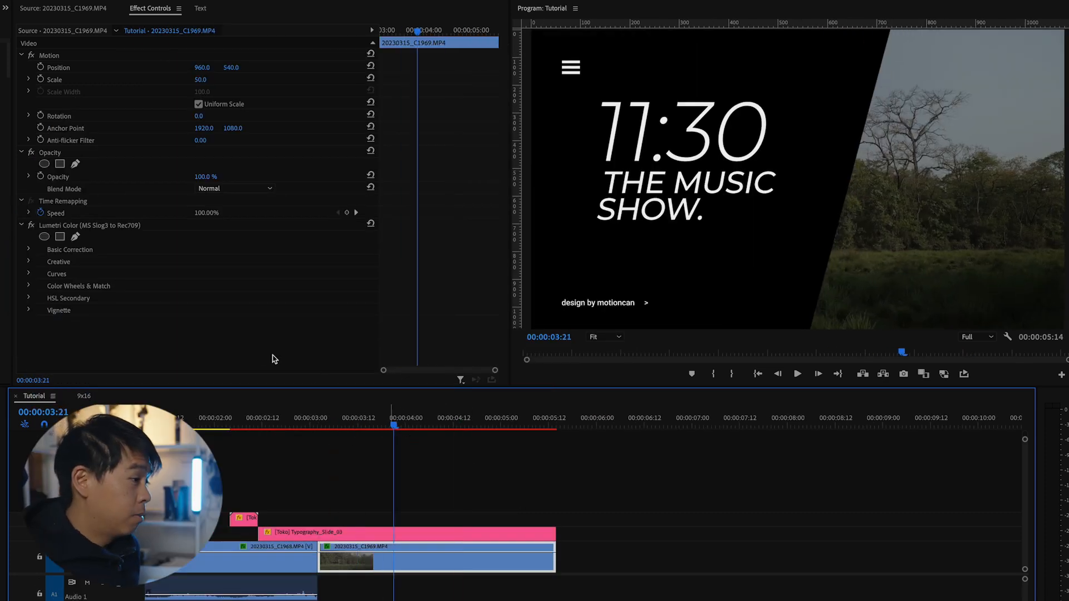
pyautogui.click(98, 397)
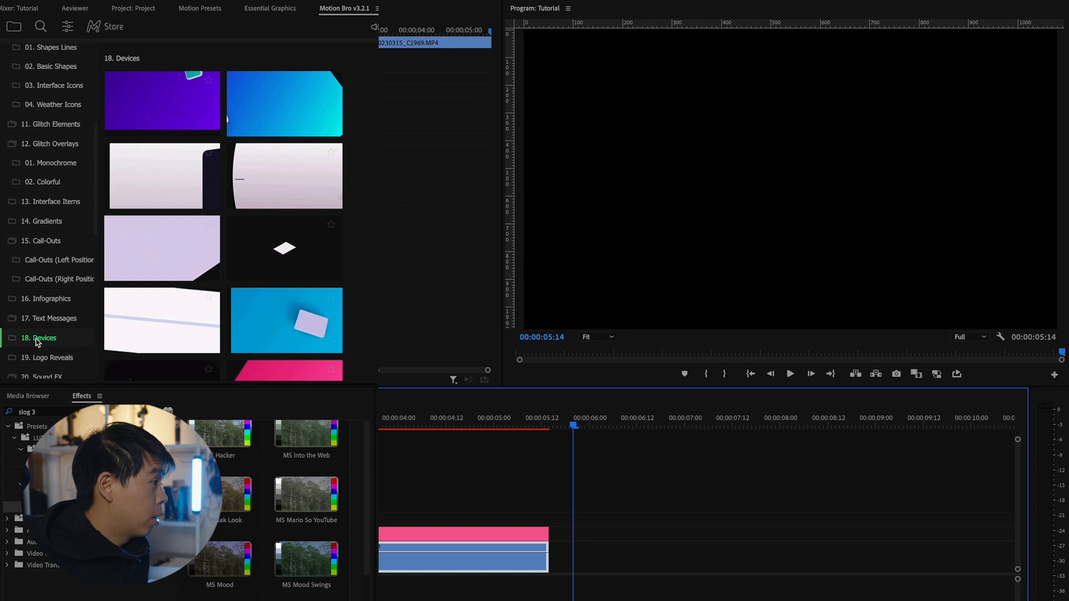
# Step: Apply the "35 scenes with devices" preset from the Motion Bro Devices category after the footage and set its Scale to 100
pyautogui.click(158, 192)
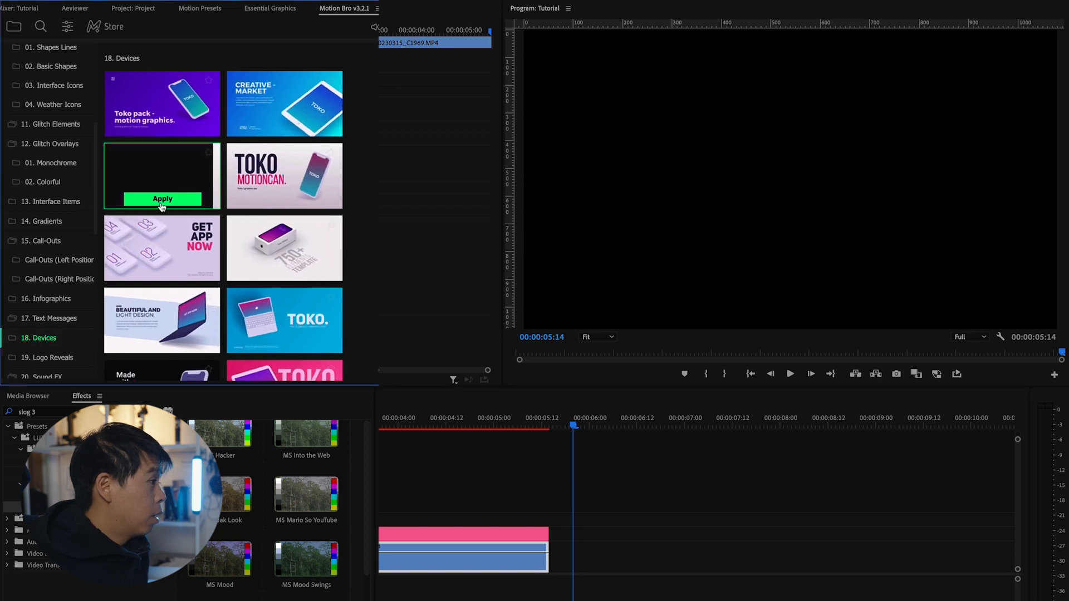
pyautogui.click(160, 201)
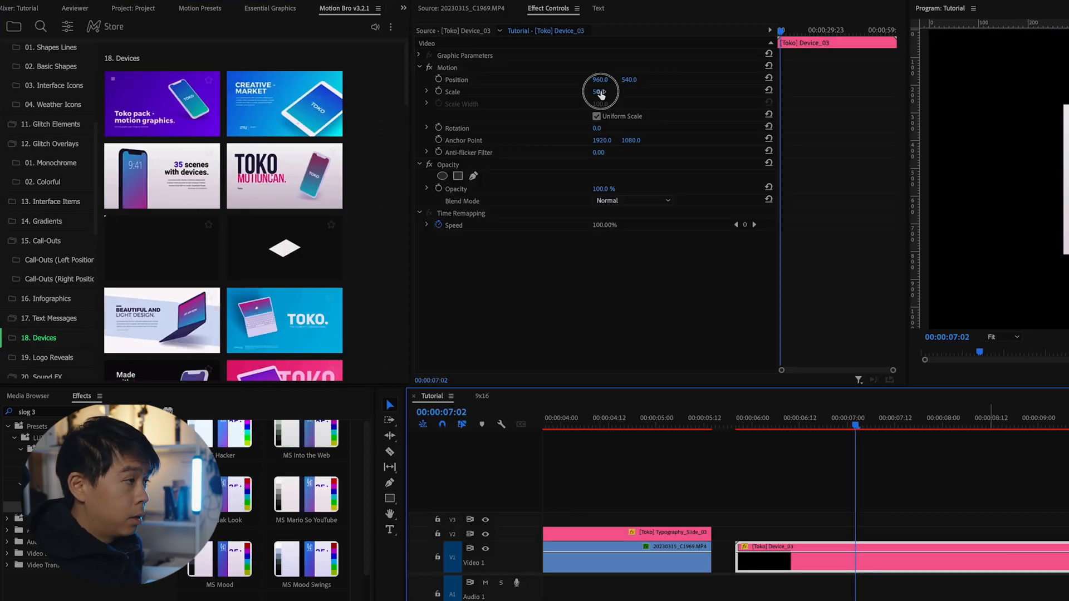
pyautogui.click(602, 91)
pyautogui.write('100')
pyautogui.press('Return')
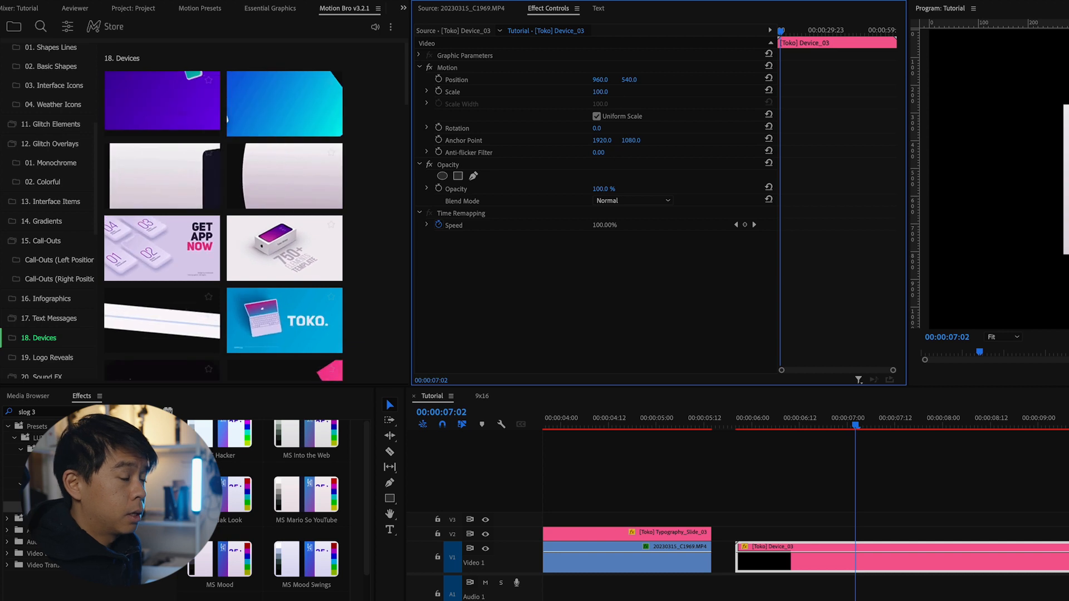
# Step: Play through the phone device scene and set the playback resolution to 1/2
pyautogui.click(1064, 471)
pyautogui.press('space')
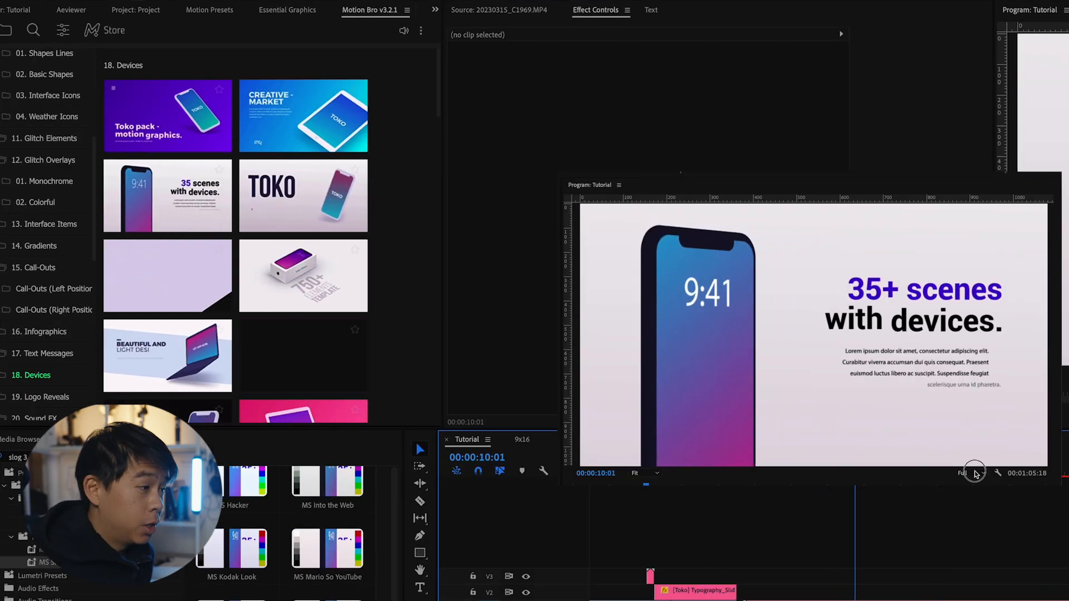
pyautogui.press('space')
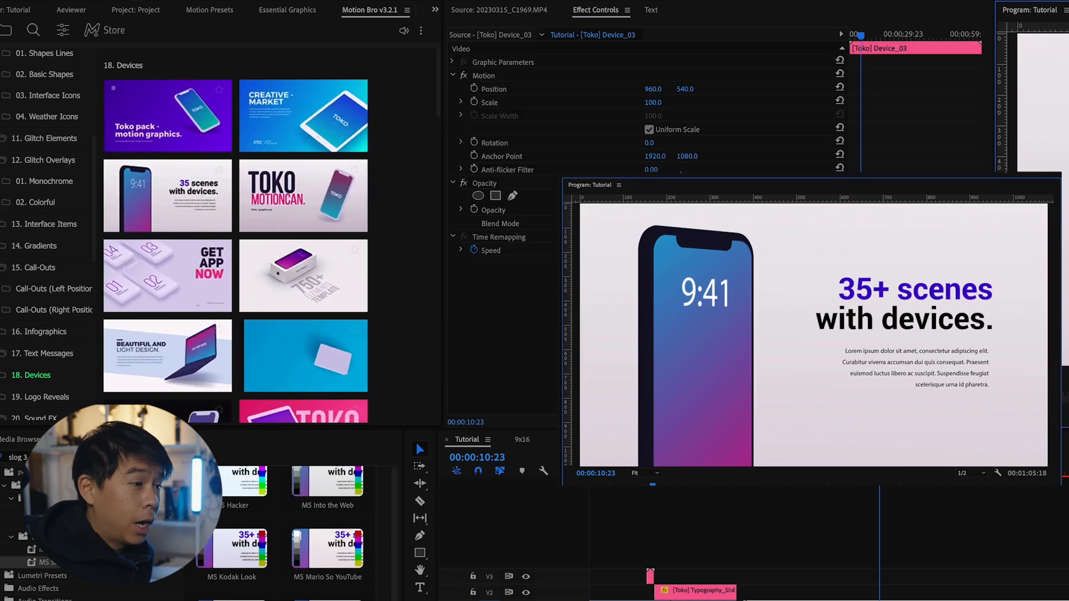
pyautogui.click(806, 473)
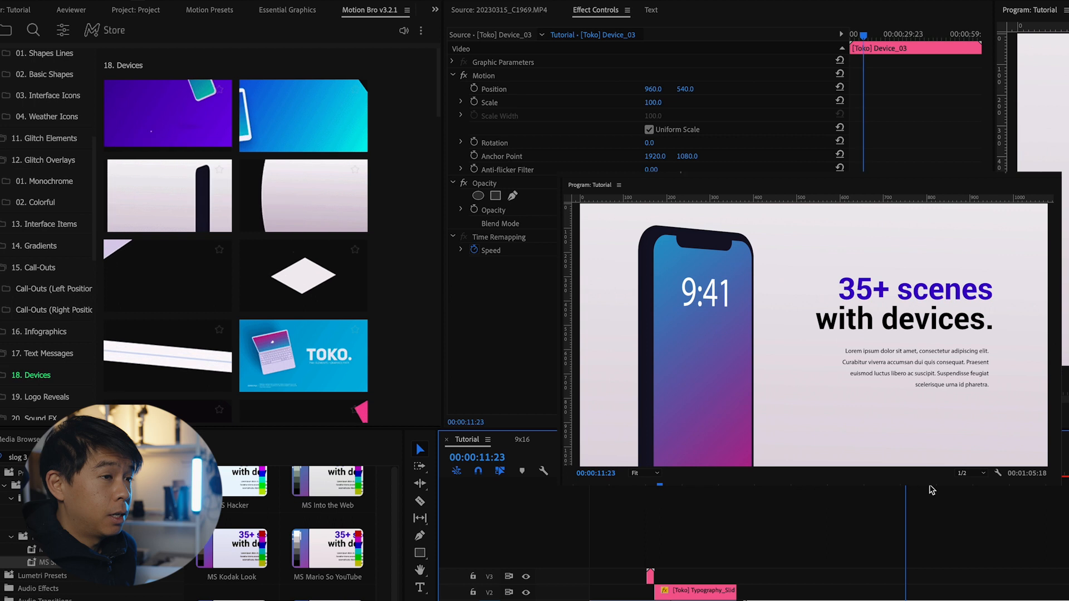
# Step: Open the phone device scene's editable graphic properties and choose an option for its Media Holder
pyautogui.click(298, 16)
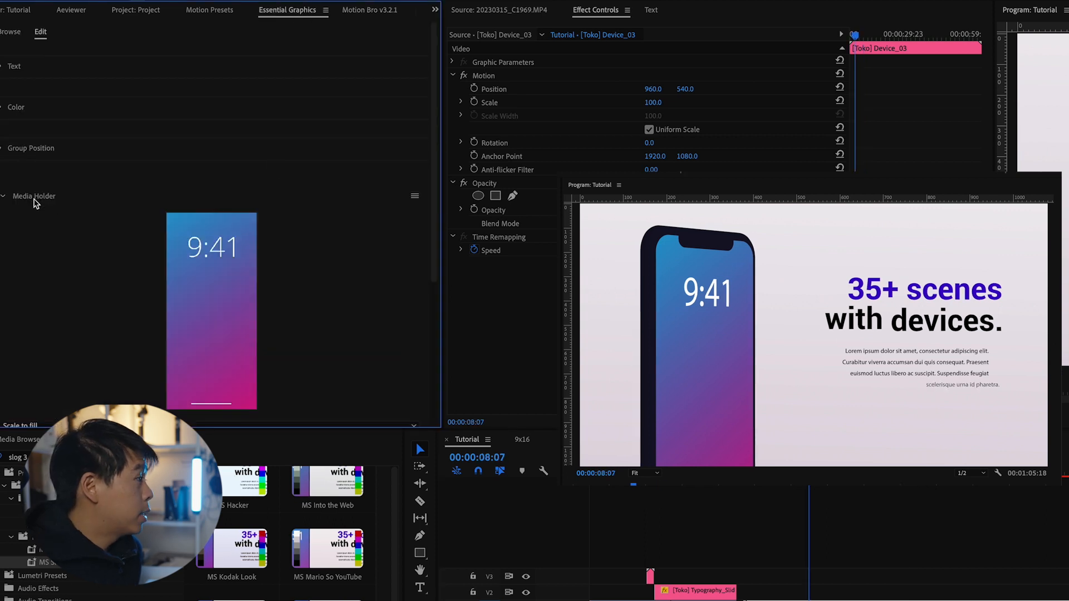
pyautogui.scroll(-3, 50, 252)
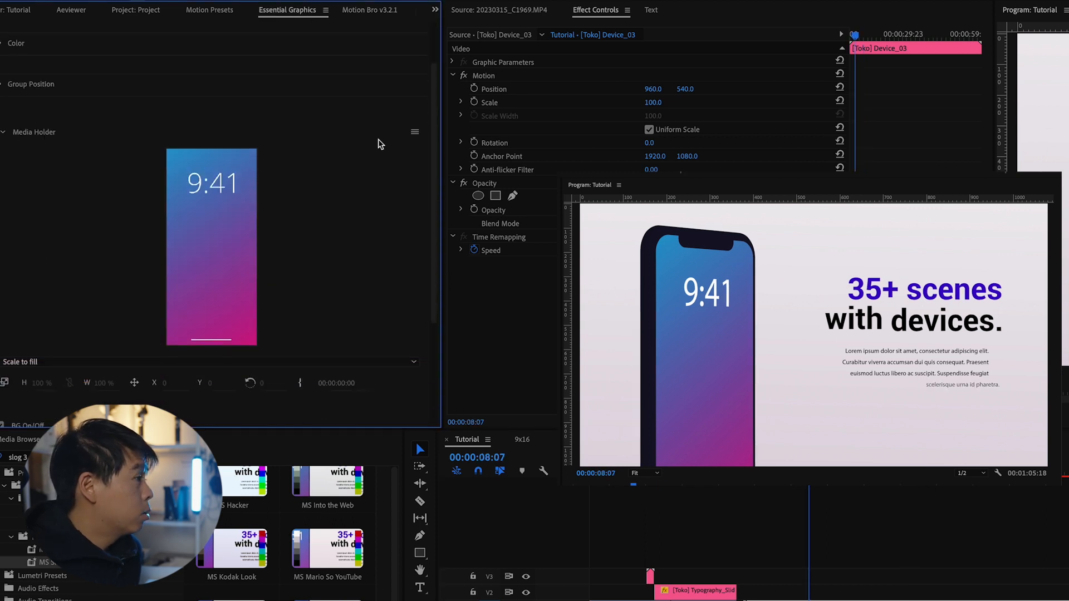
pyautogui.click(414, 132)
pyautogui.click(448, 147)
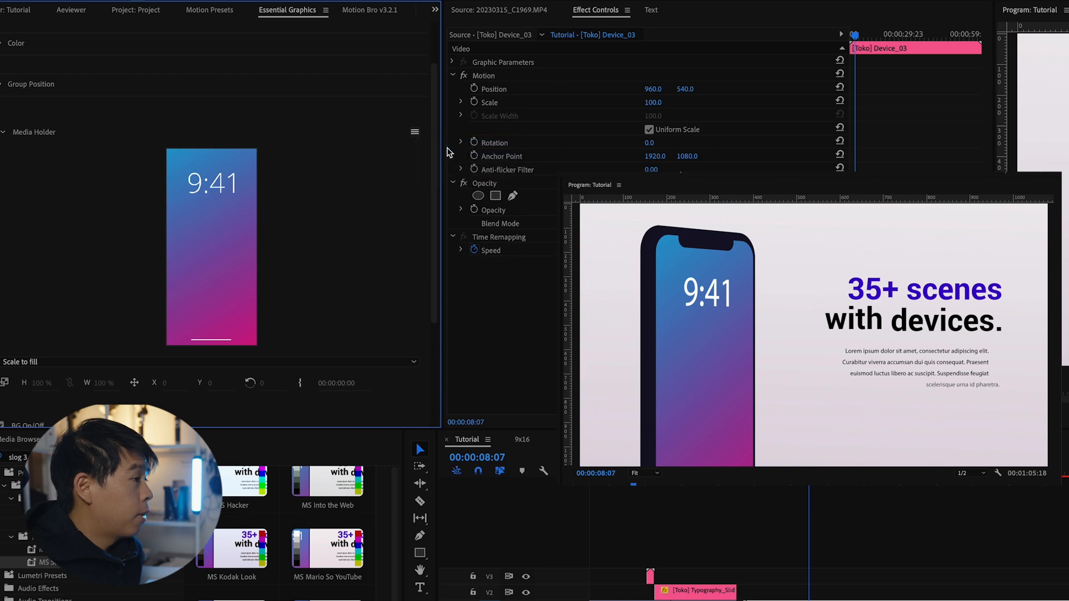